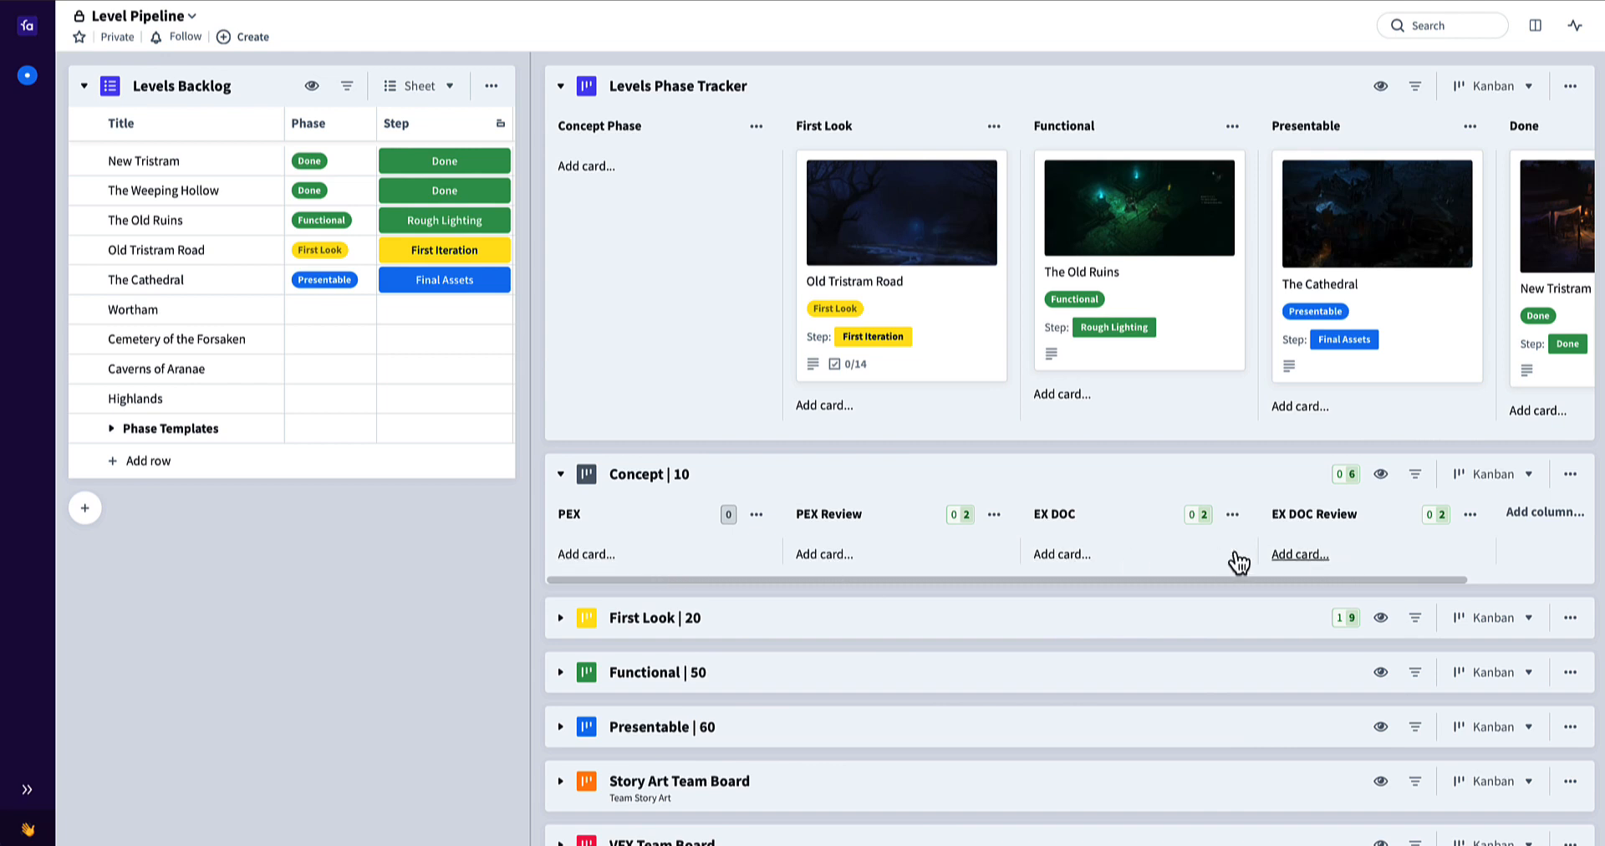
- Expand the First Look | 20 board and move Wortham from the Levels Backlog into the PEX column of Concept | 10
{"action": "left_click", "coordinate": [561, 623]}
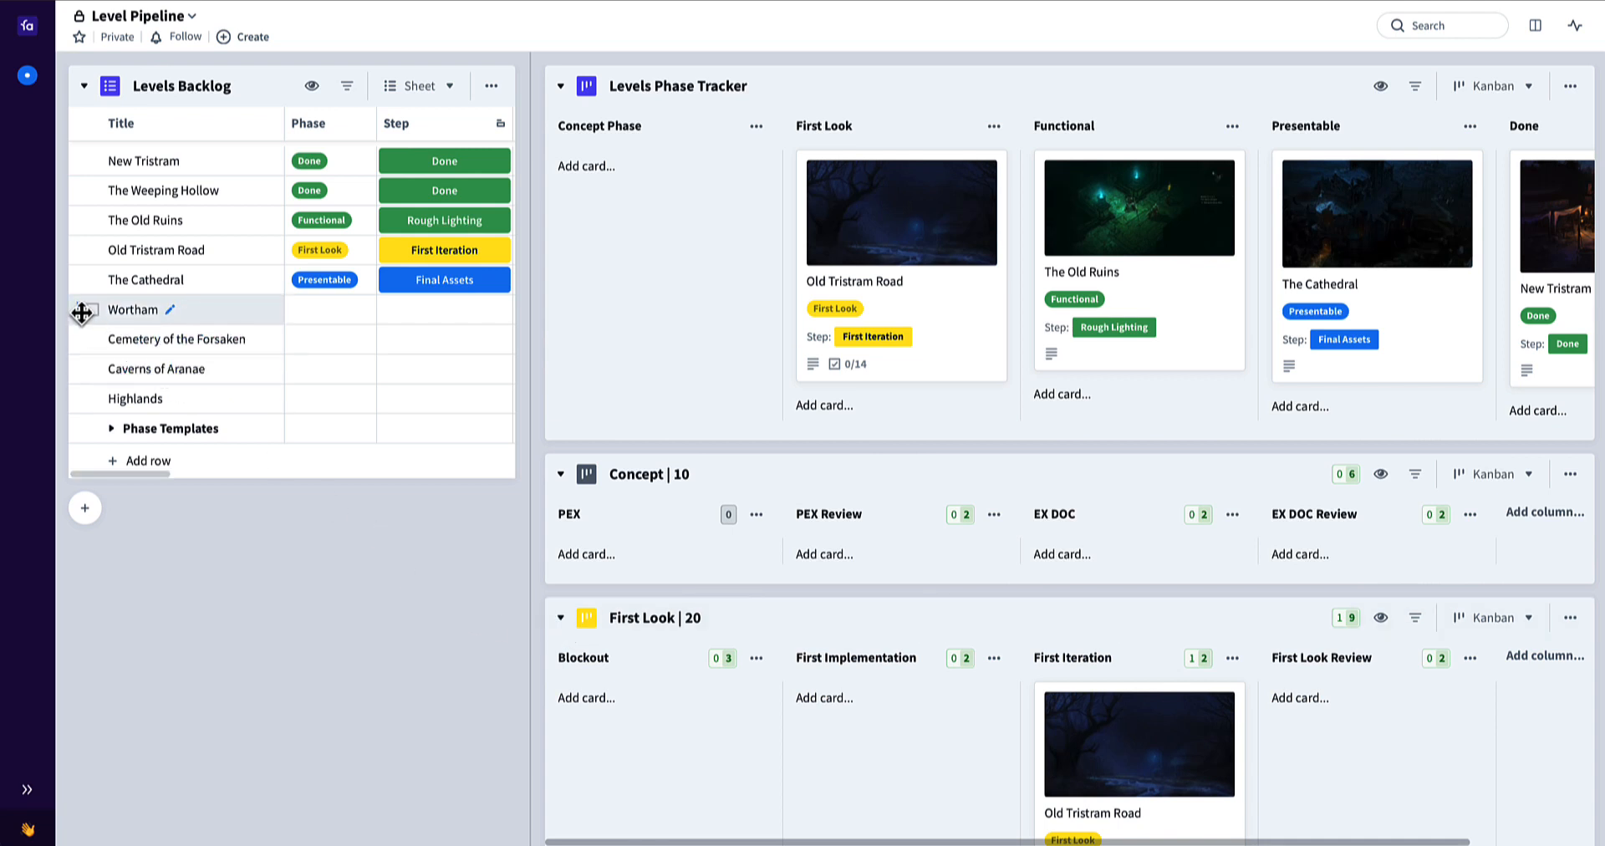
{"action": "left_click_drag", "start_coordinate": [81, 312], "coordinate": [581, 512]}
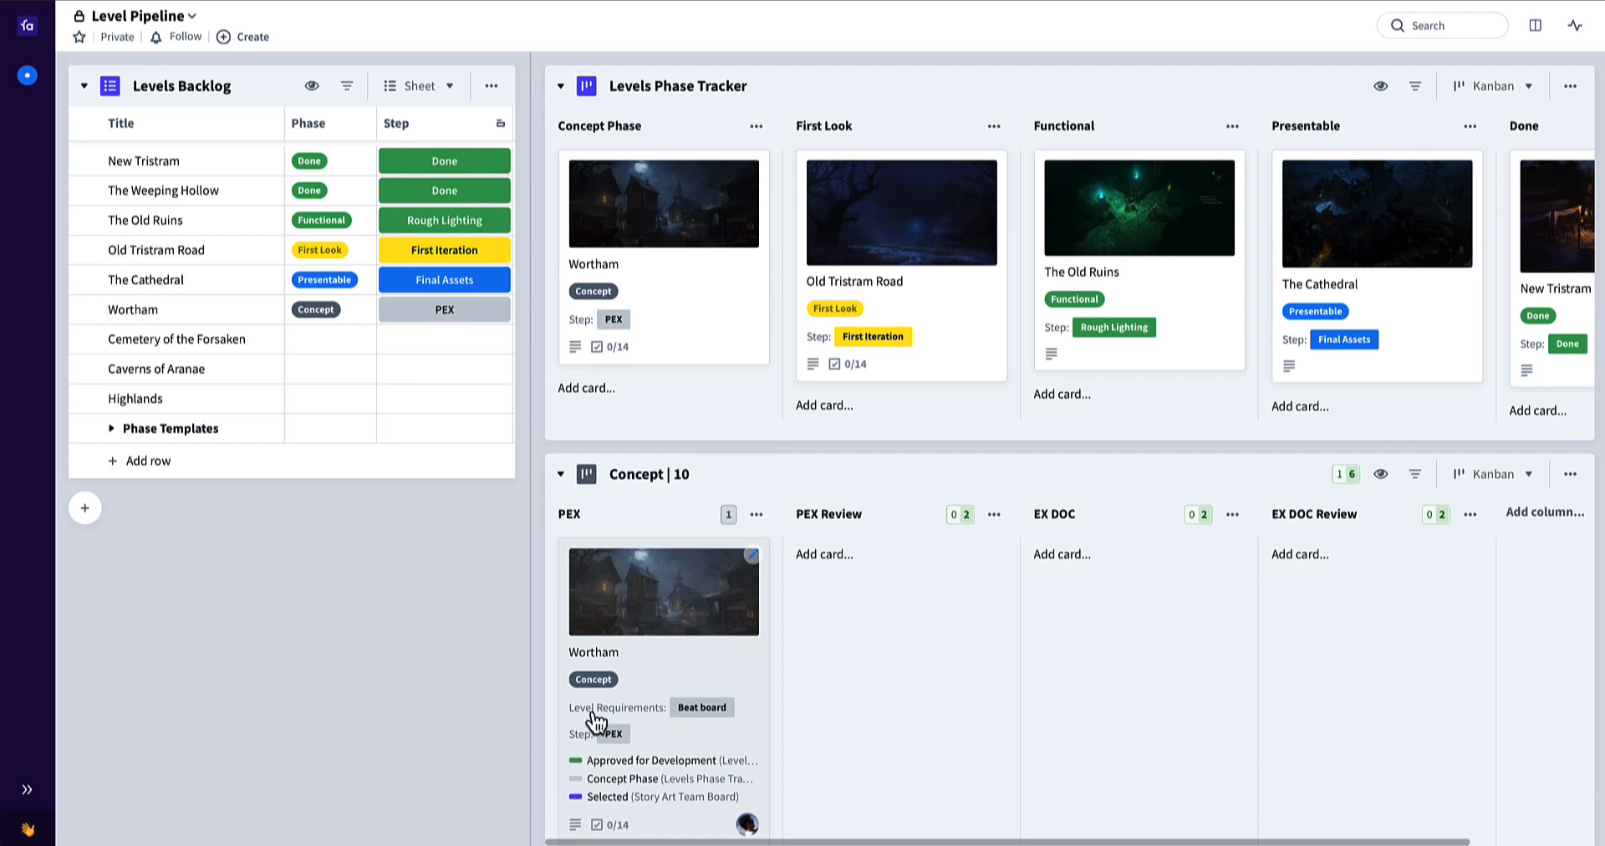
- Expand the Story Art Team Board and check Wortham's card in its Selected column
{"action": "scroll", "coordinate": [734, 706], "scroll_direction": "down", "scroll_amount": 10}
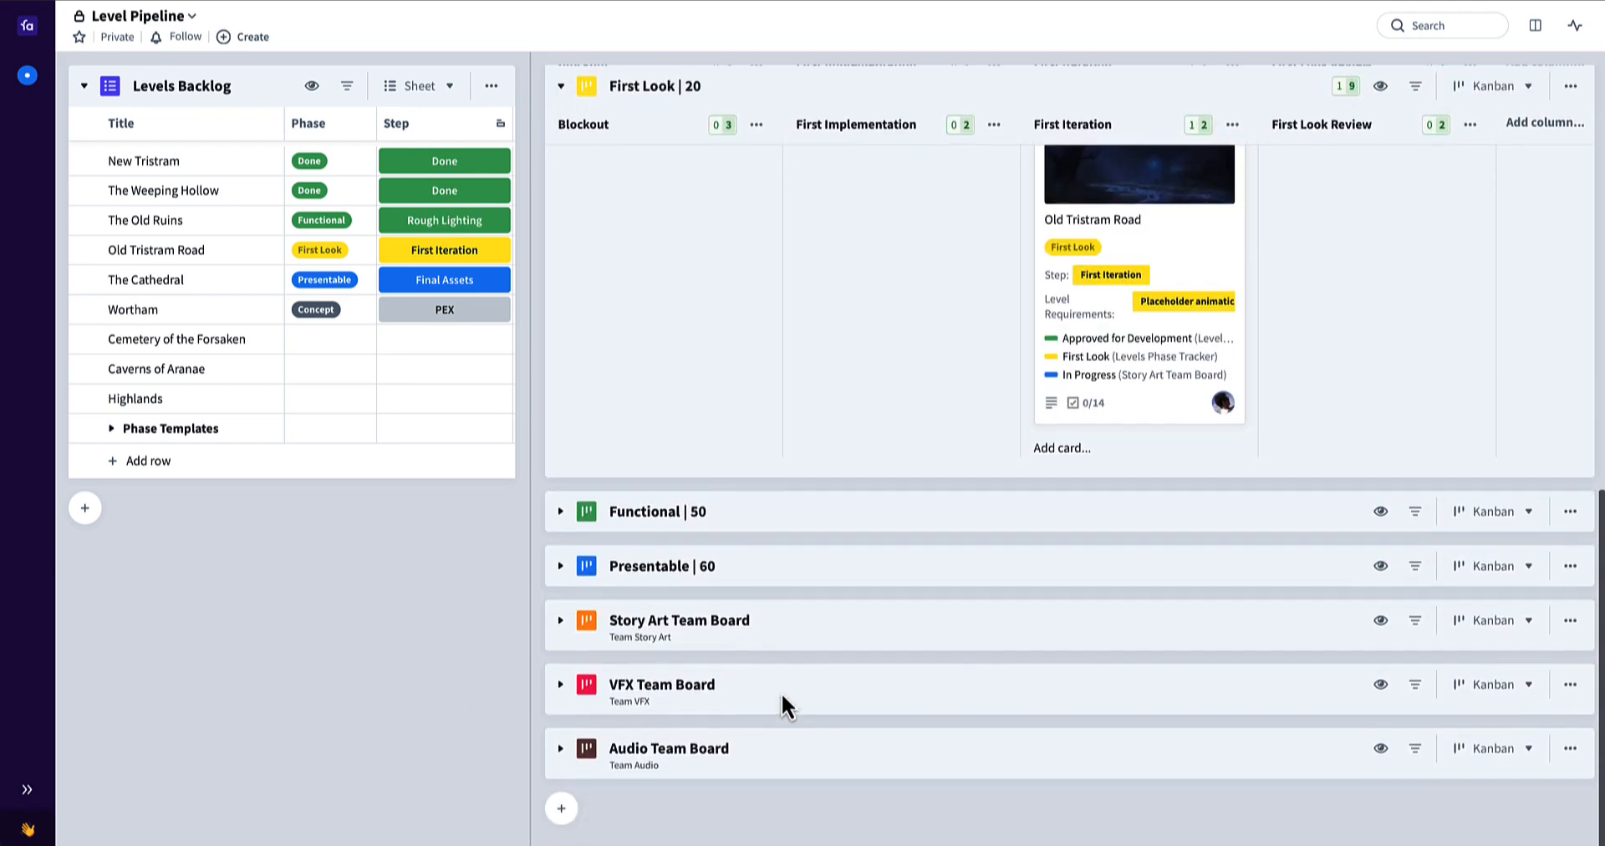
{"action": "left_click", "coordinate": [561, 636]}
{"action": "scroll", "coordinate": [760, 705], "scroll_direction": "down", "scroll_amount": 3}
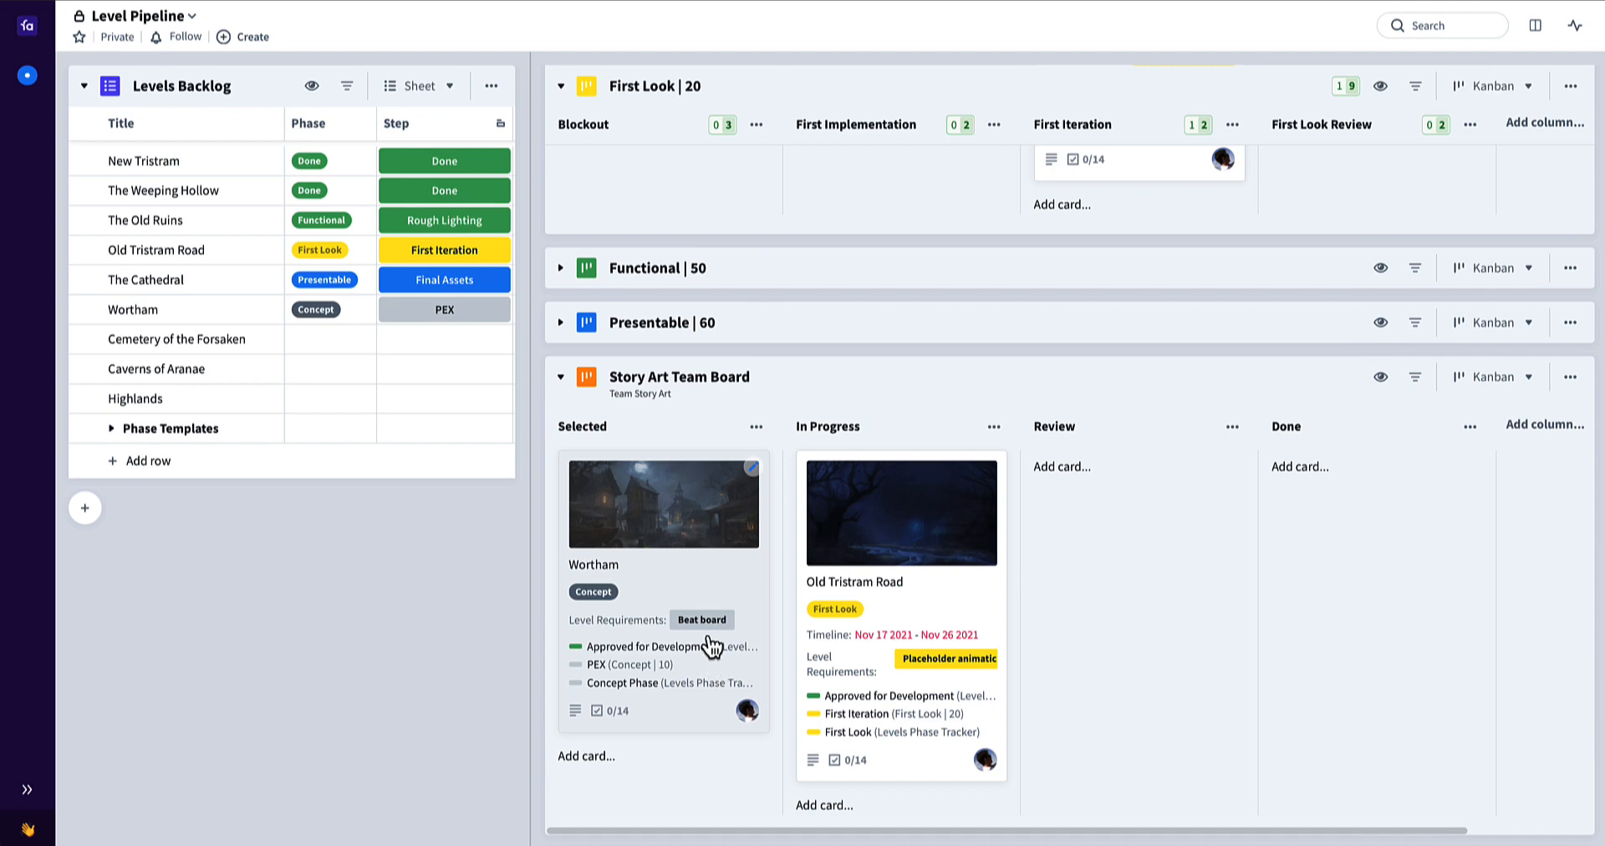
- Move the Wortham card from PEX to the EX DOC Review column of the Concept | 10 board
{"action": "scroll", "coordinate": [708, 645], "scroll_direction": "up", "scroll_amount": 10}
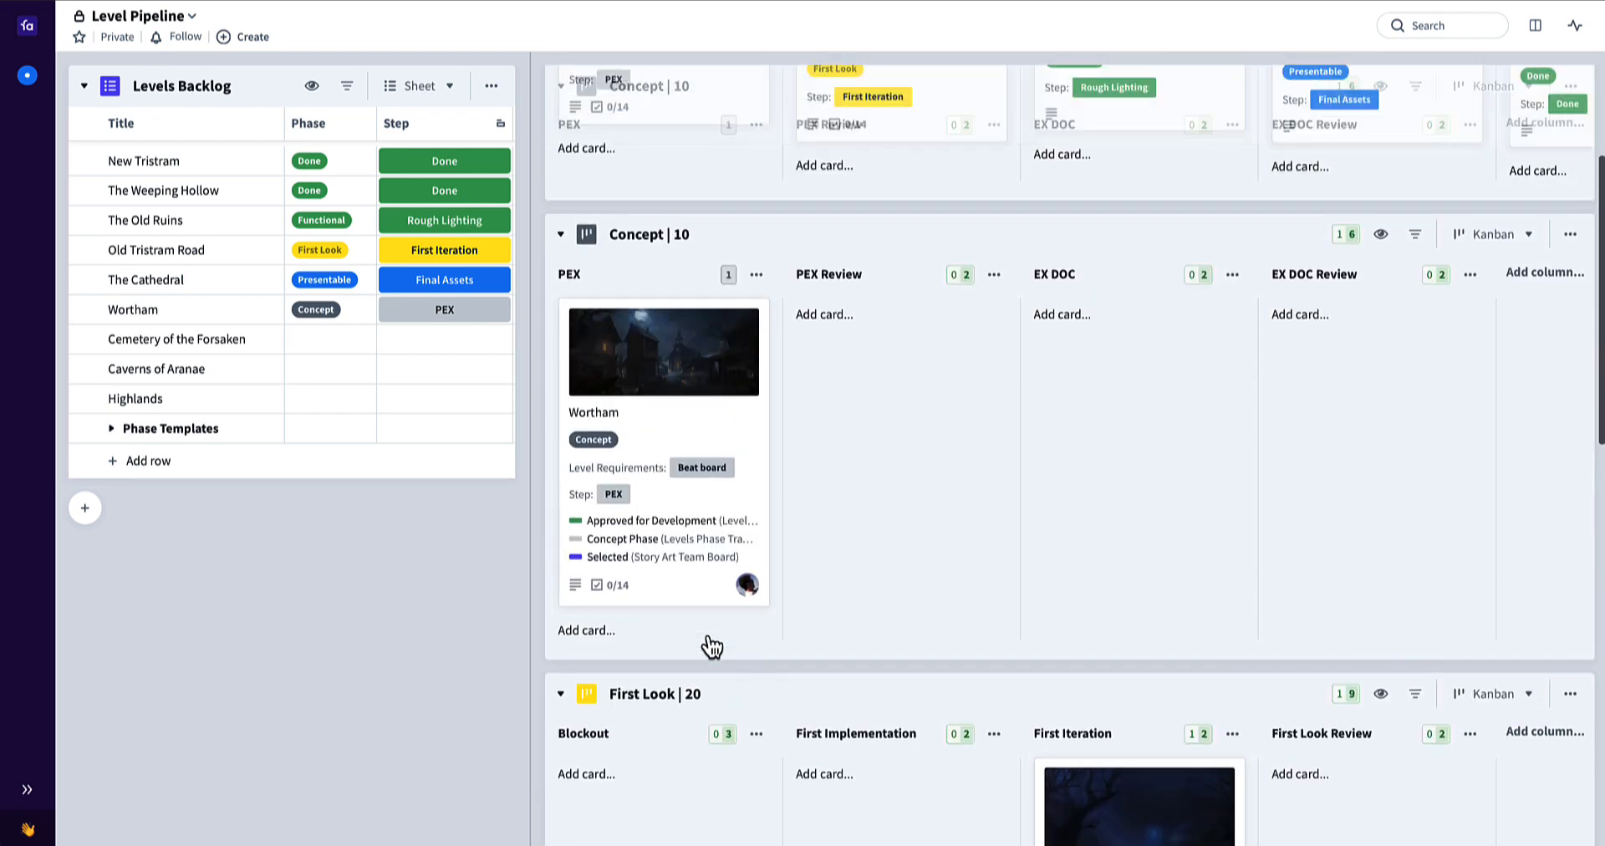
{"action": "left_click_drag", "start_coordinate": [684, 562], "coordinate": [1287, 530]}
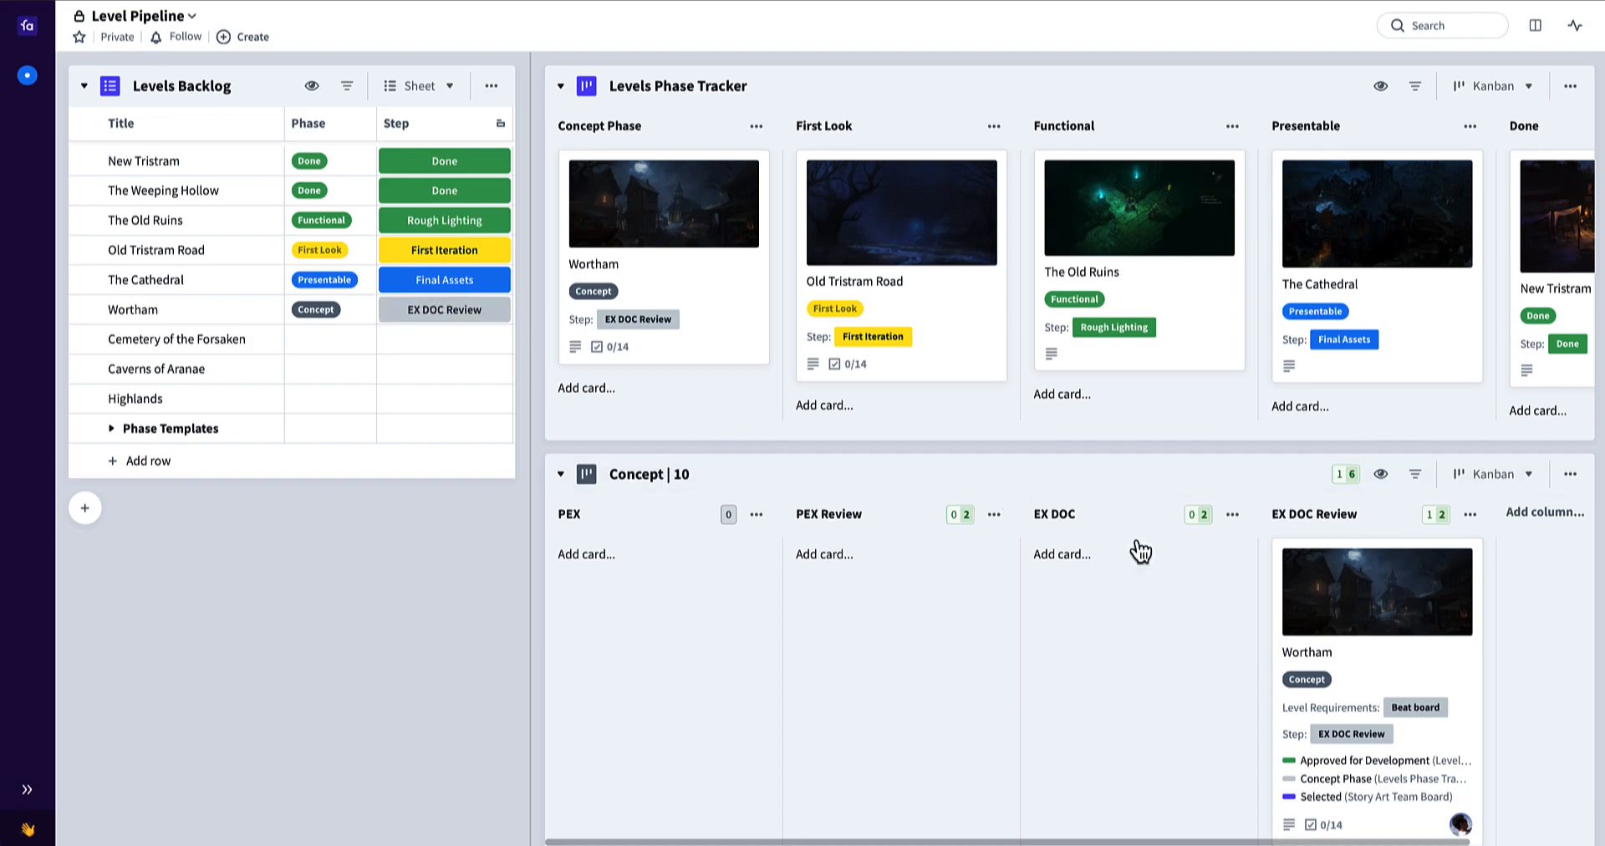
- Set the Concept Review of the Wortham card to Approved and close the card
{"action": "left_click", "coordinate": [1430, 661]}
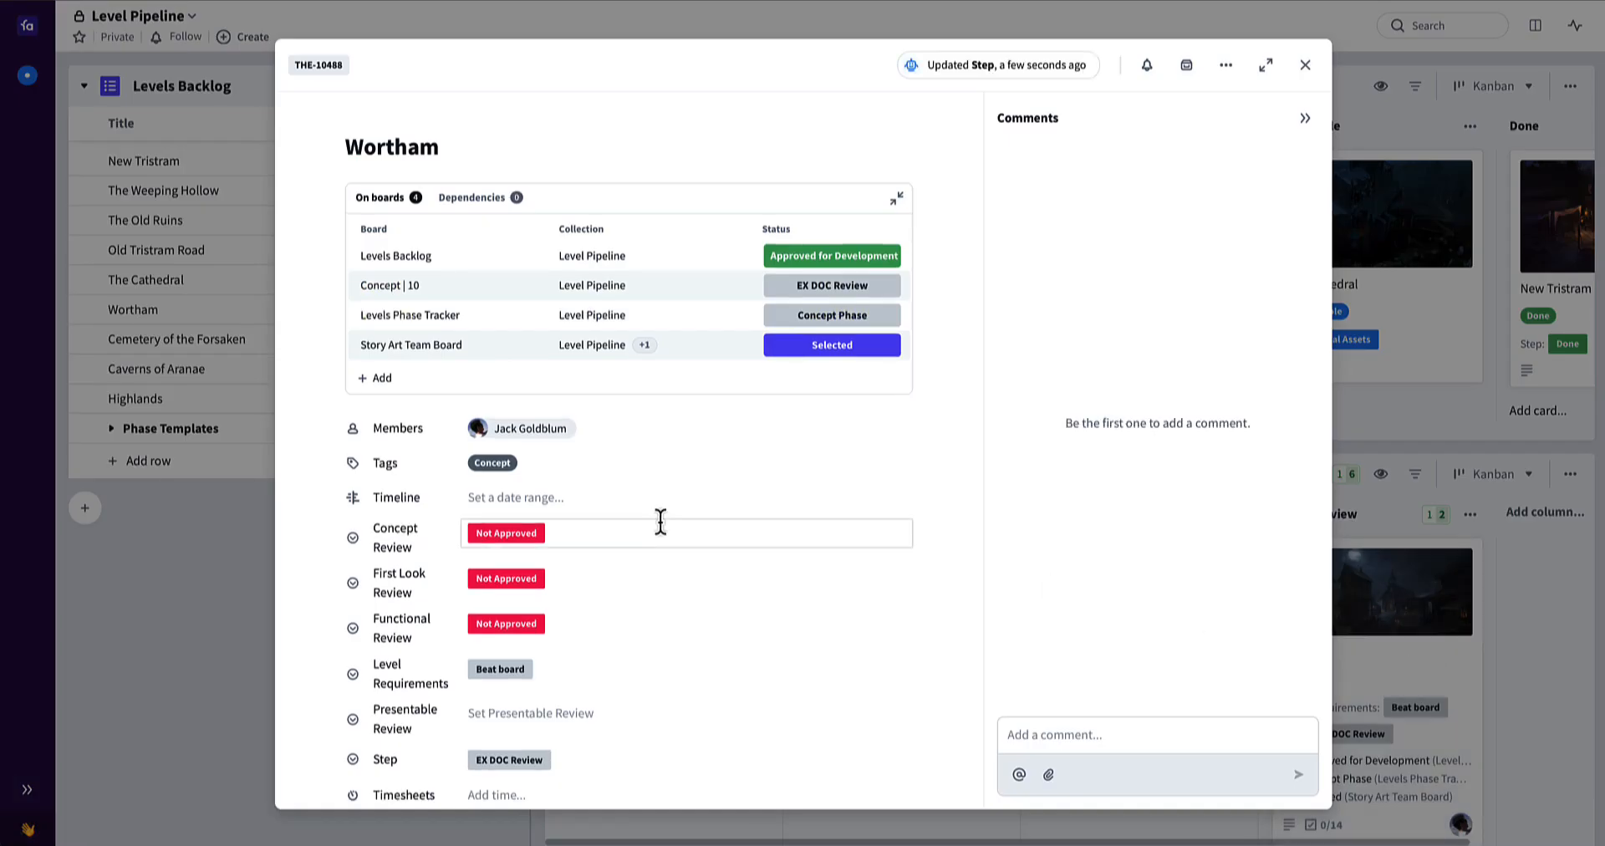
{"action": "left_click", "coordinate": [538, 533]}
{"action": "left_click", "coordinate": [548, 574]}
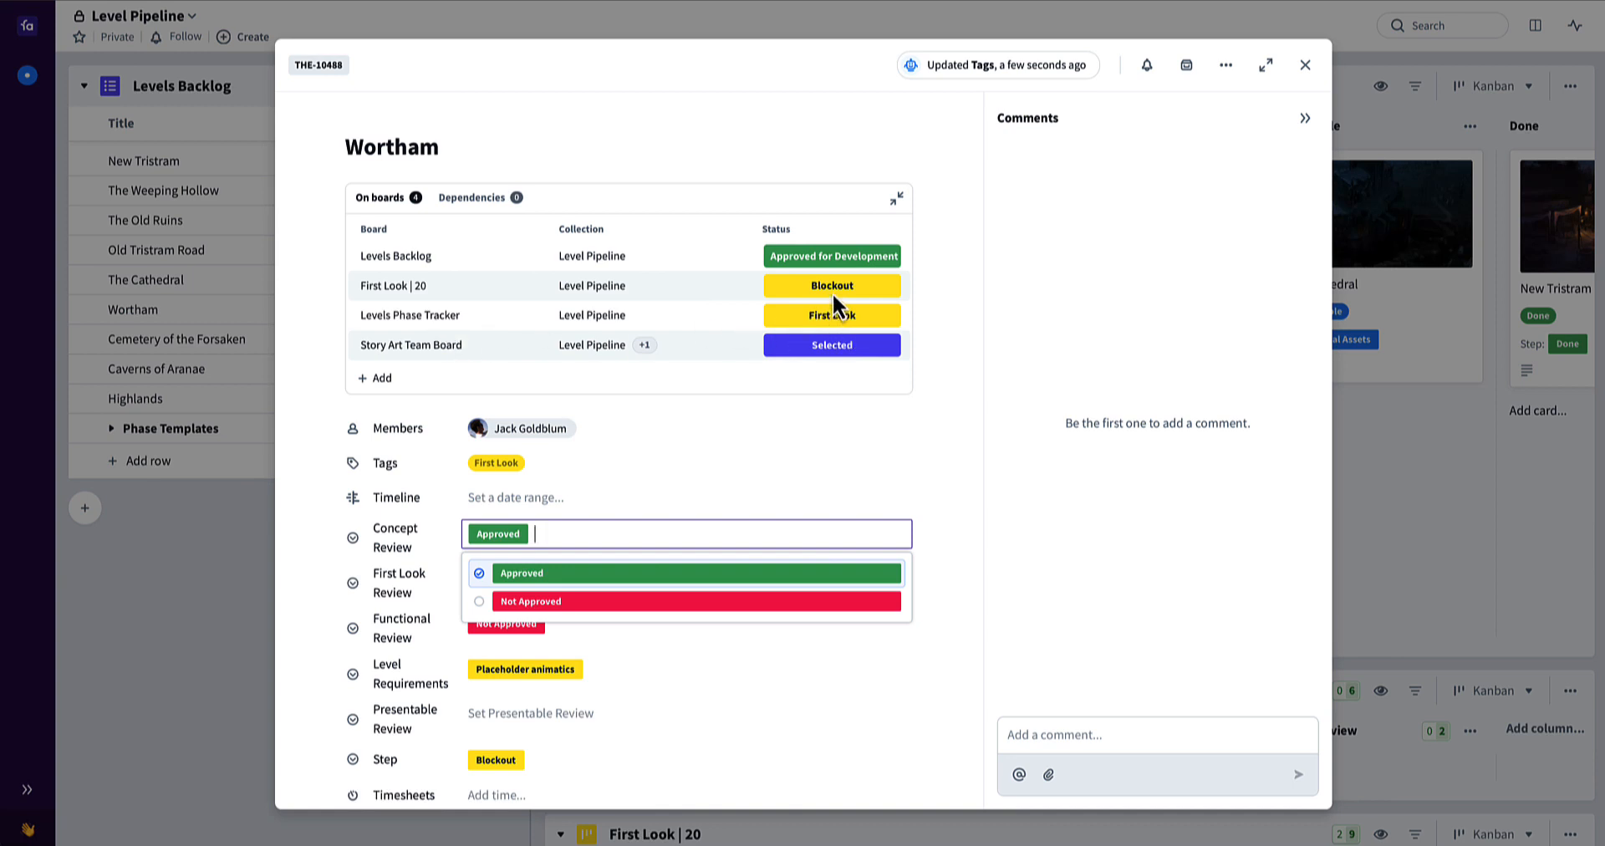
{"action": "left_click", "coordinate": [1304, 66]}
{"action": "left_click", "coordinate": [1305, 66]}
- Move the Wortham card from Blockout to the First Look Review column of the First Look | 20 board
{"action": "scroll", "coordinate": [889, 495], "scroll_direction": "down", "scroll_amount": 3}
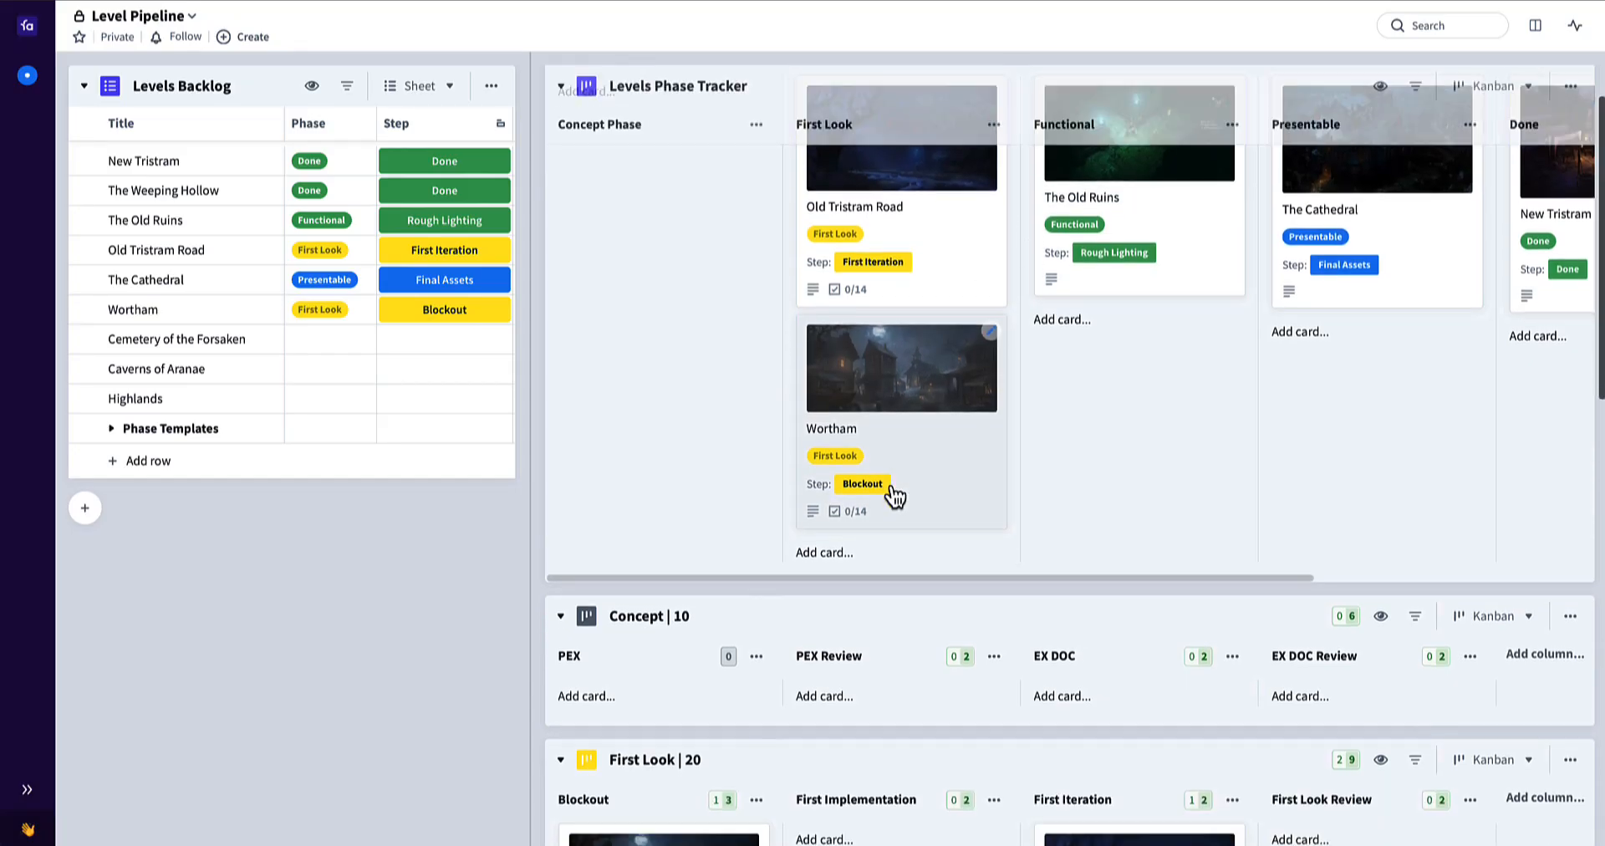
{"action": "scroll", "coordinate": [749, 560], "scroll_direction": "down", "scroll_amount": 3}
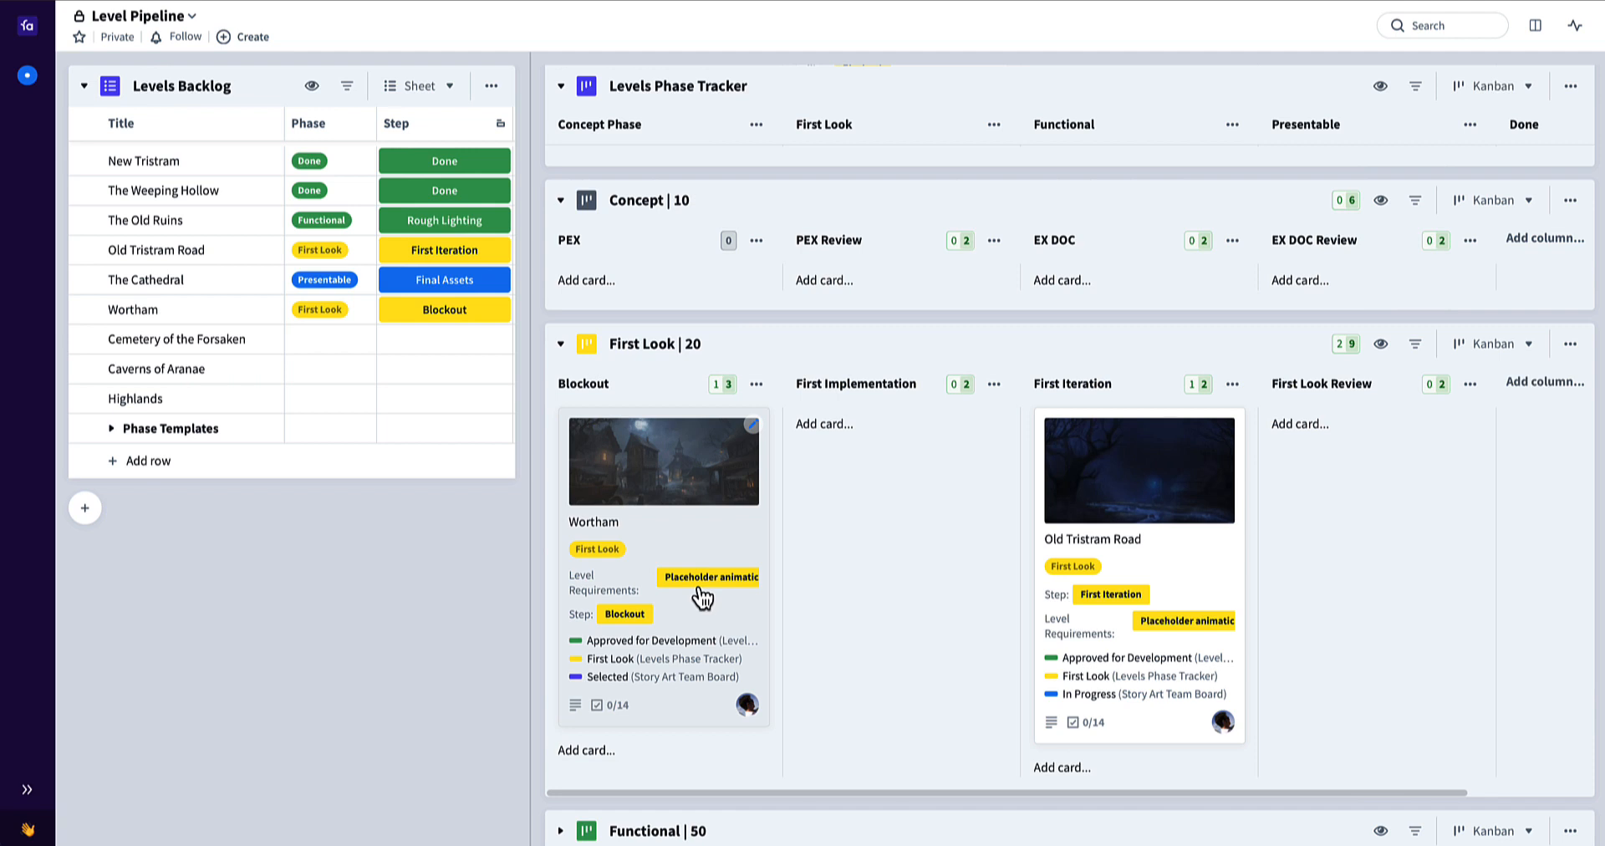
{"action": "left_click_drag", "start_coordinate": [698, 589], "coordinate": [1339, 562]}
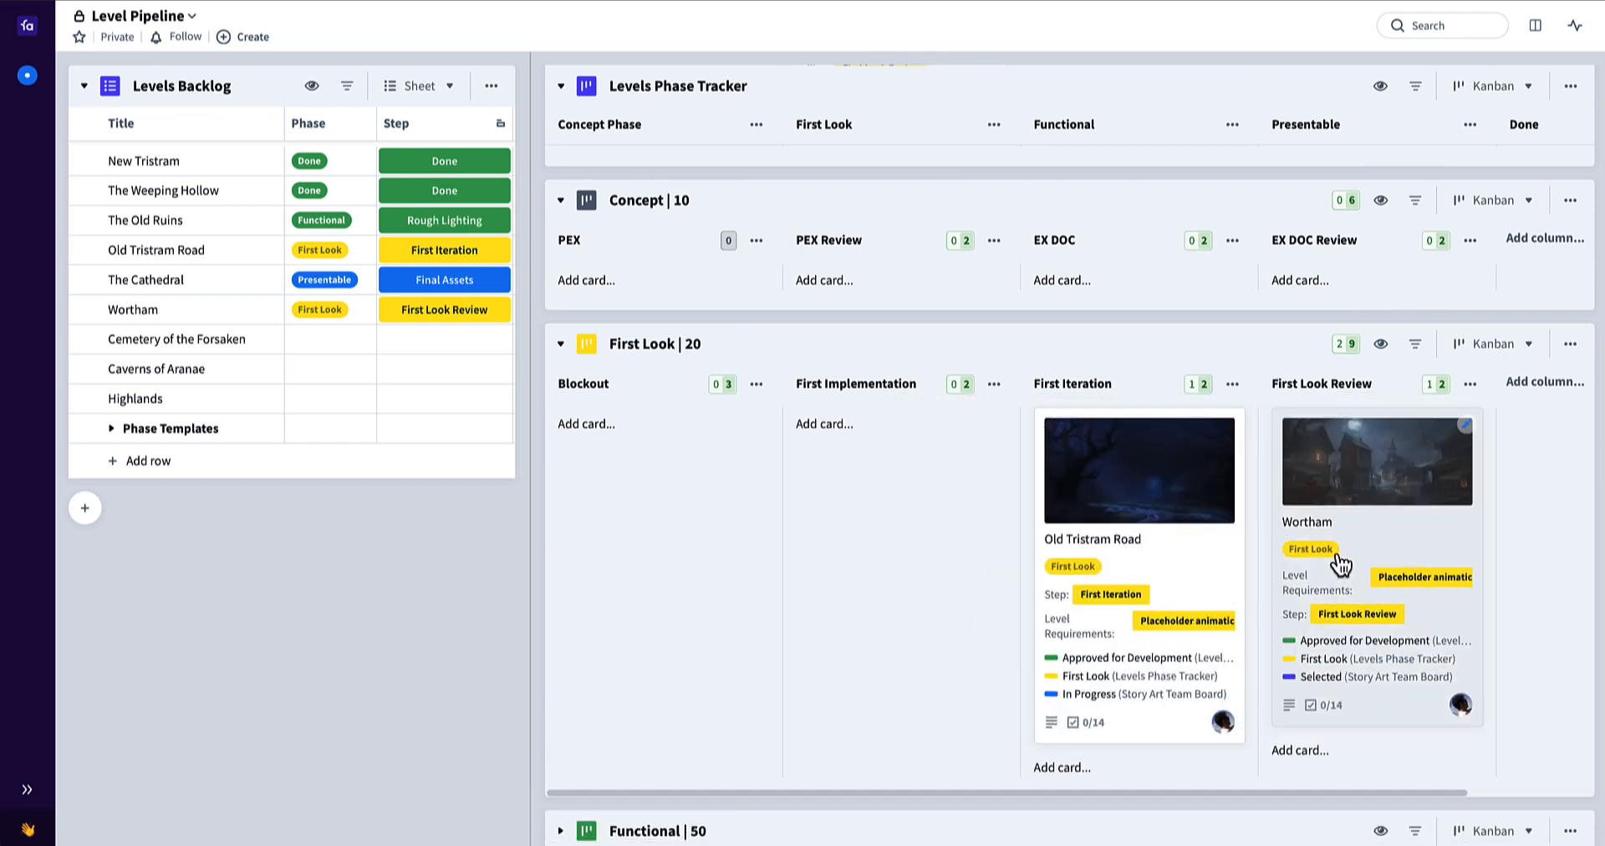
- Set the First Look Review of the Wortham card to Approved and close the card
{"action": "left_click", "coordinate": [1432, 542]}
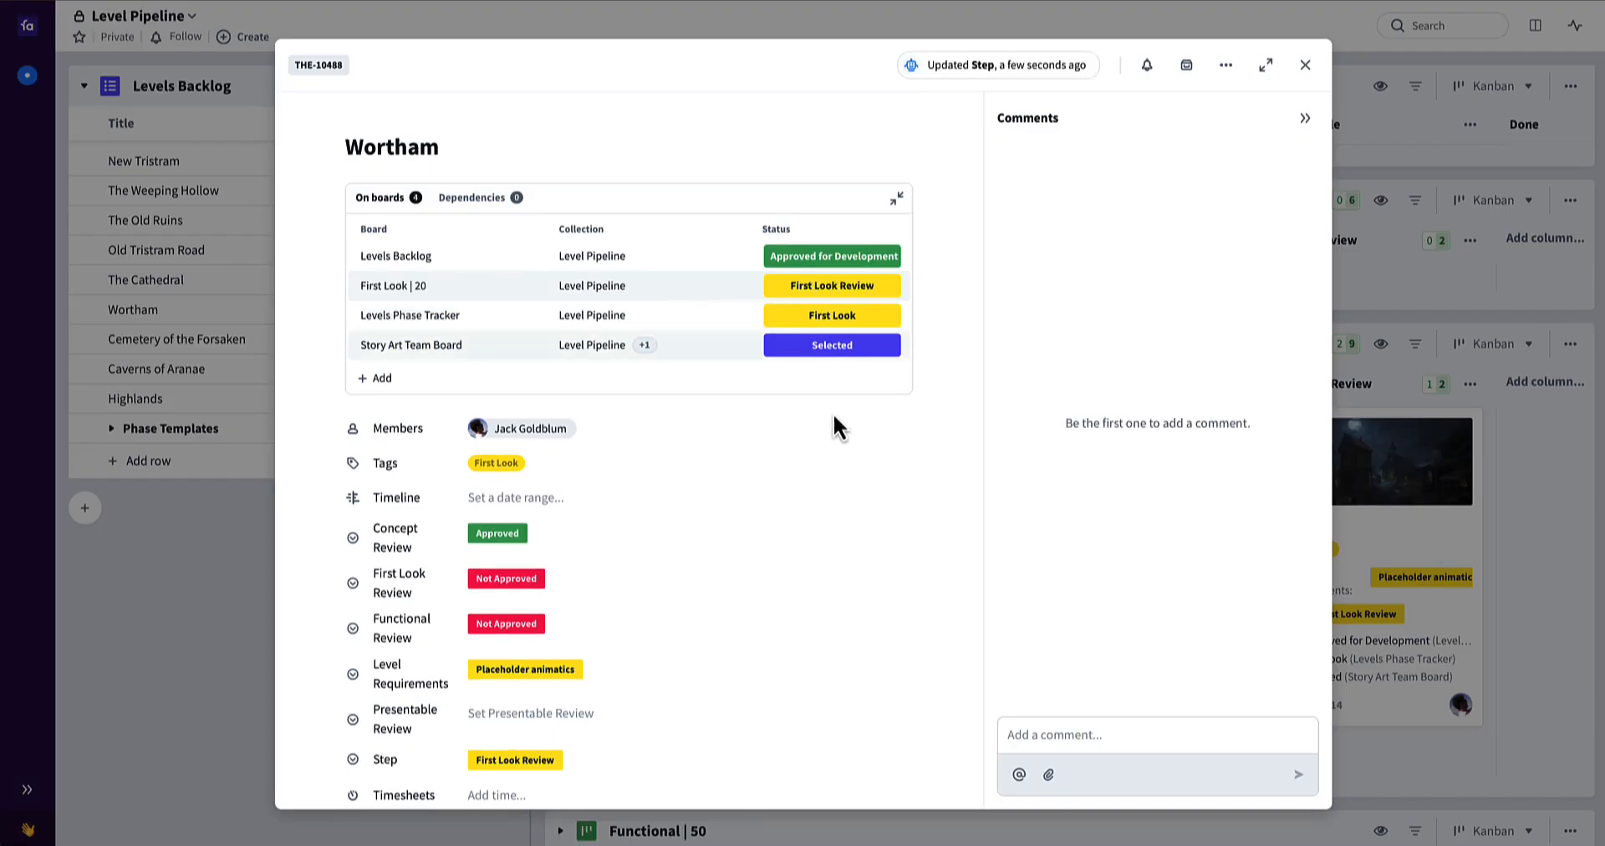
{"action": "left_click", "coordinate": [526, 577]}
{"action": "left_click", "coordinate": [547, 620]}
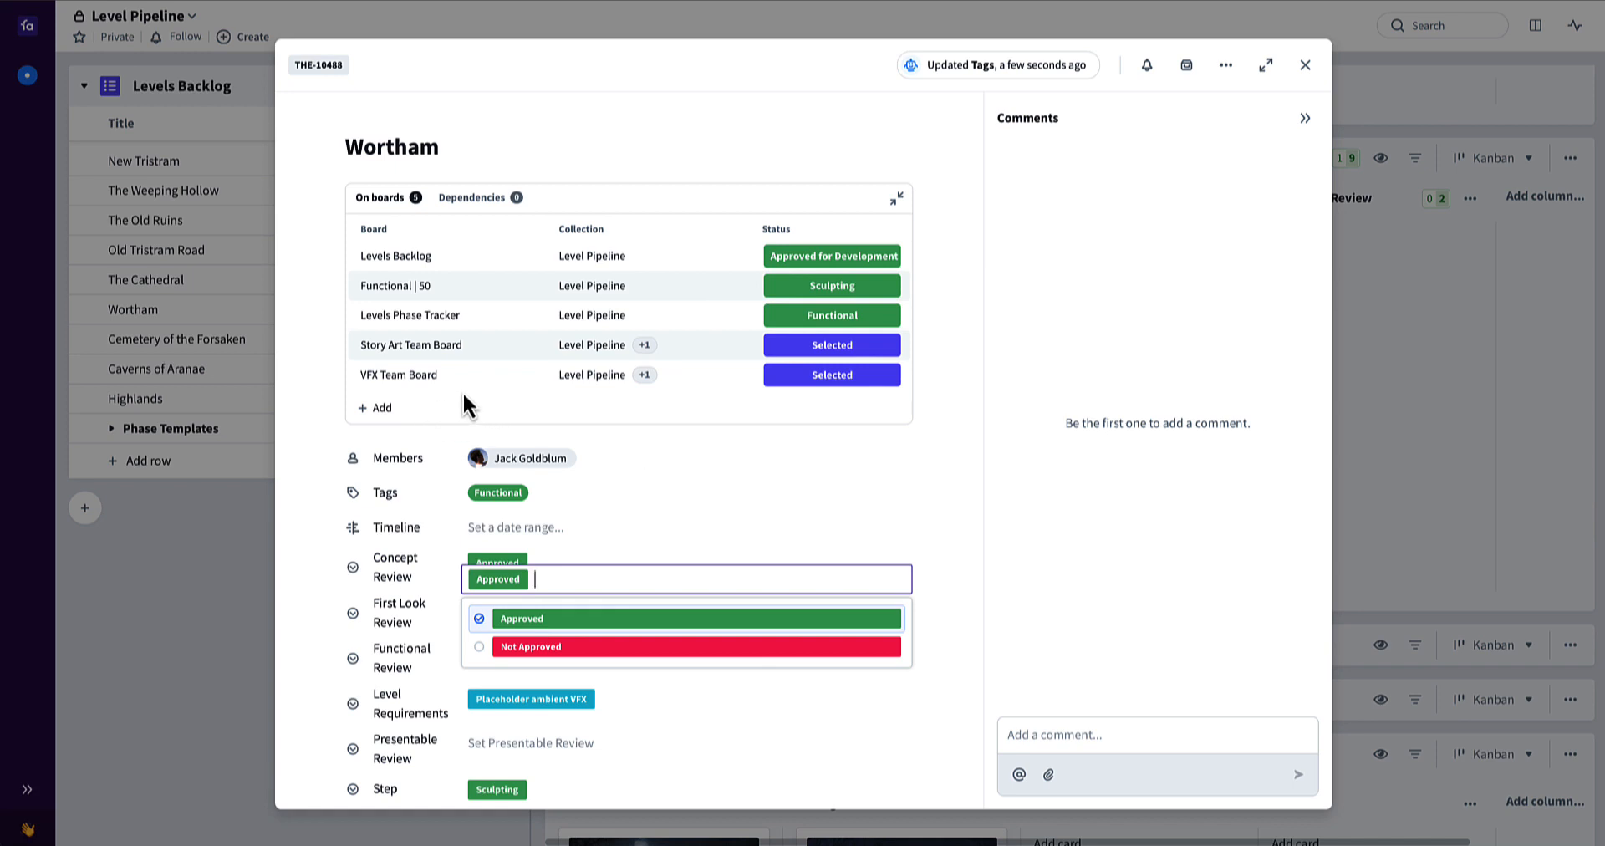
{"action": "left_click", "coordinate": [683, 514]}
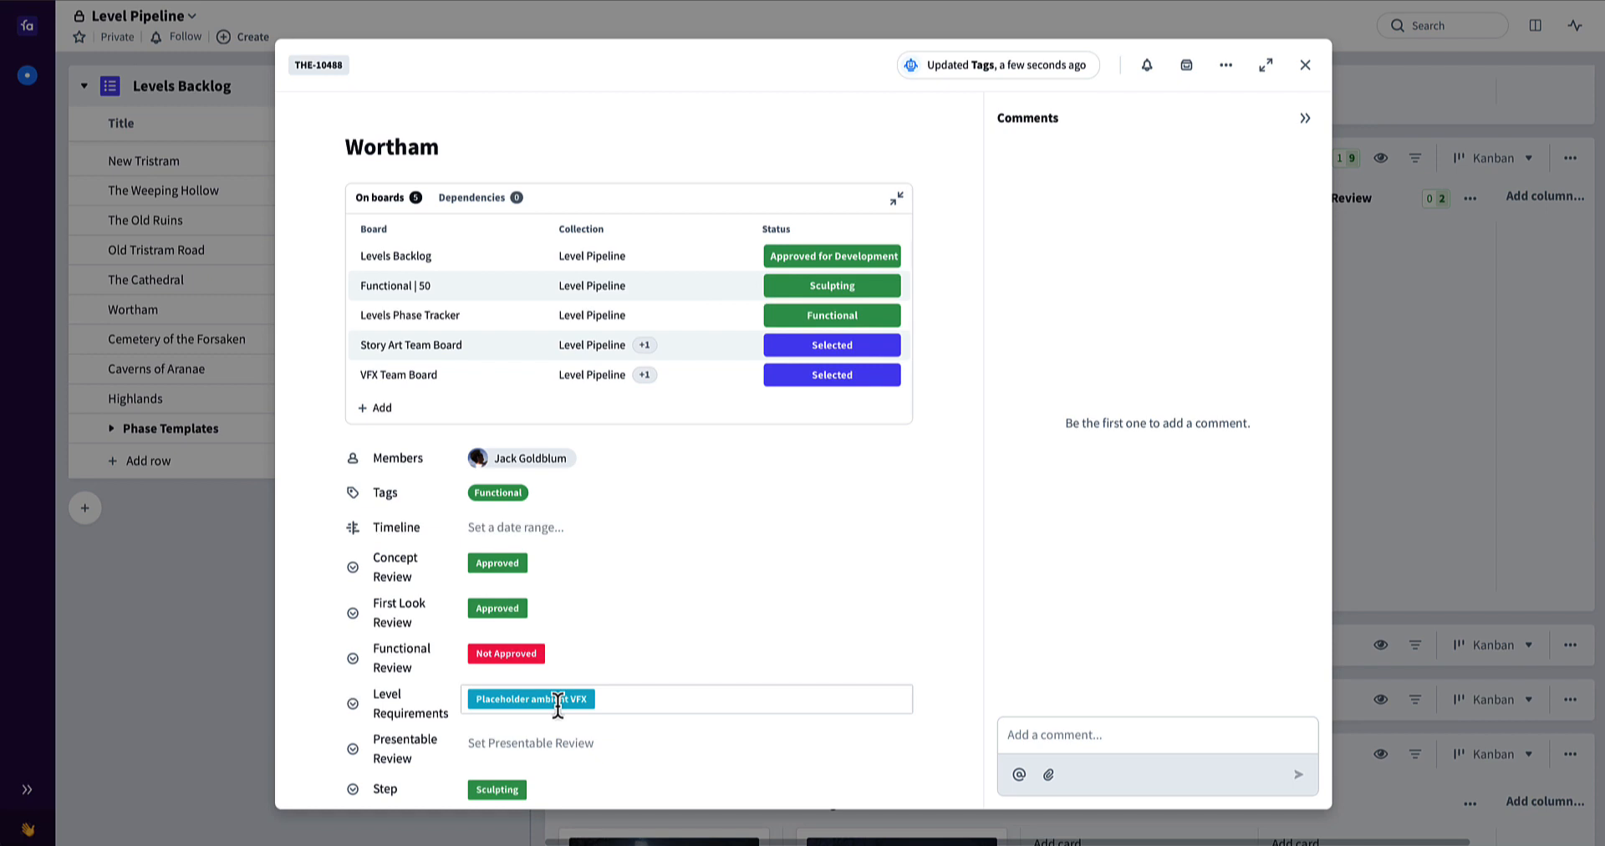
{"action": "left_click", "coordinate": [1307, 66]}
- Expand the Functional | 50 board and move the Wortham card through Second Iteration to the Functional Review column
{"action": "scroll", "coordinate": [719, 498], "scroll_direction": "down", "scroll_amount": 2}
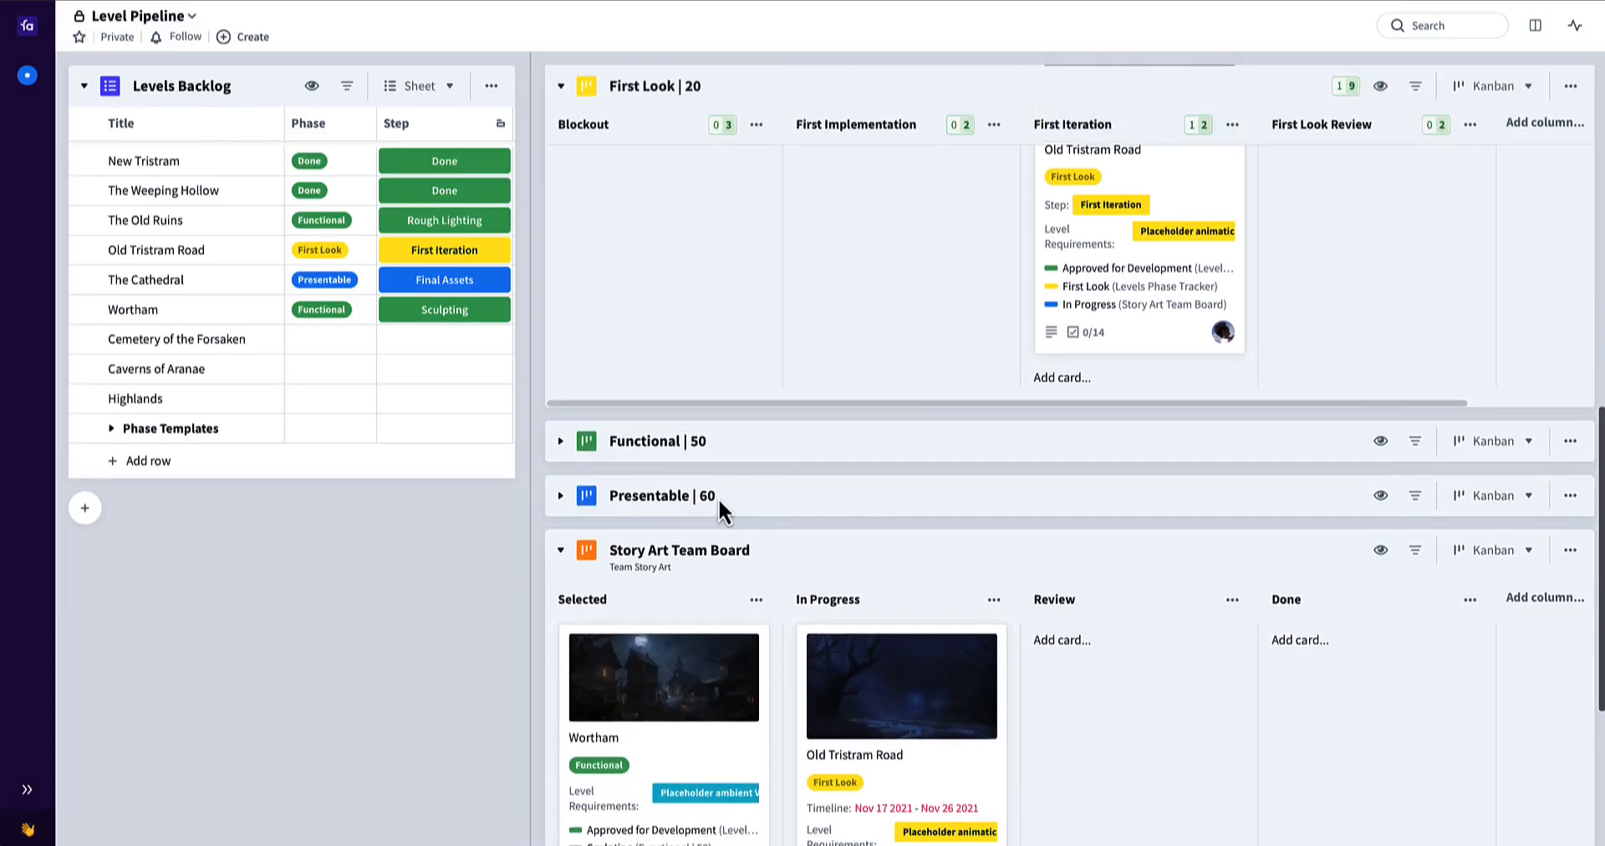
{"action": "left_click", "coordinate": [560, 440]}
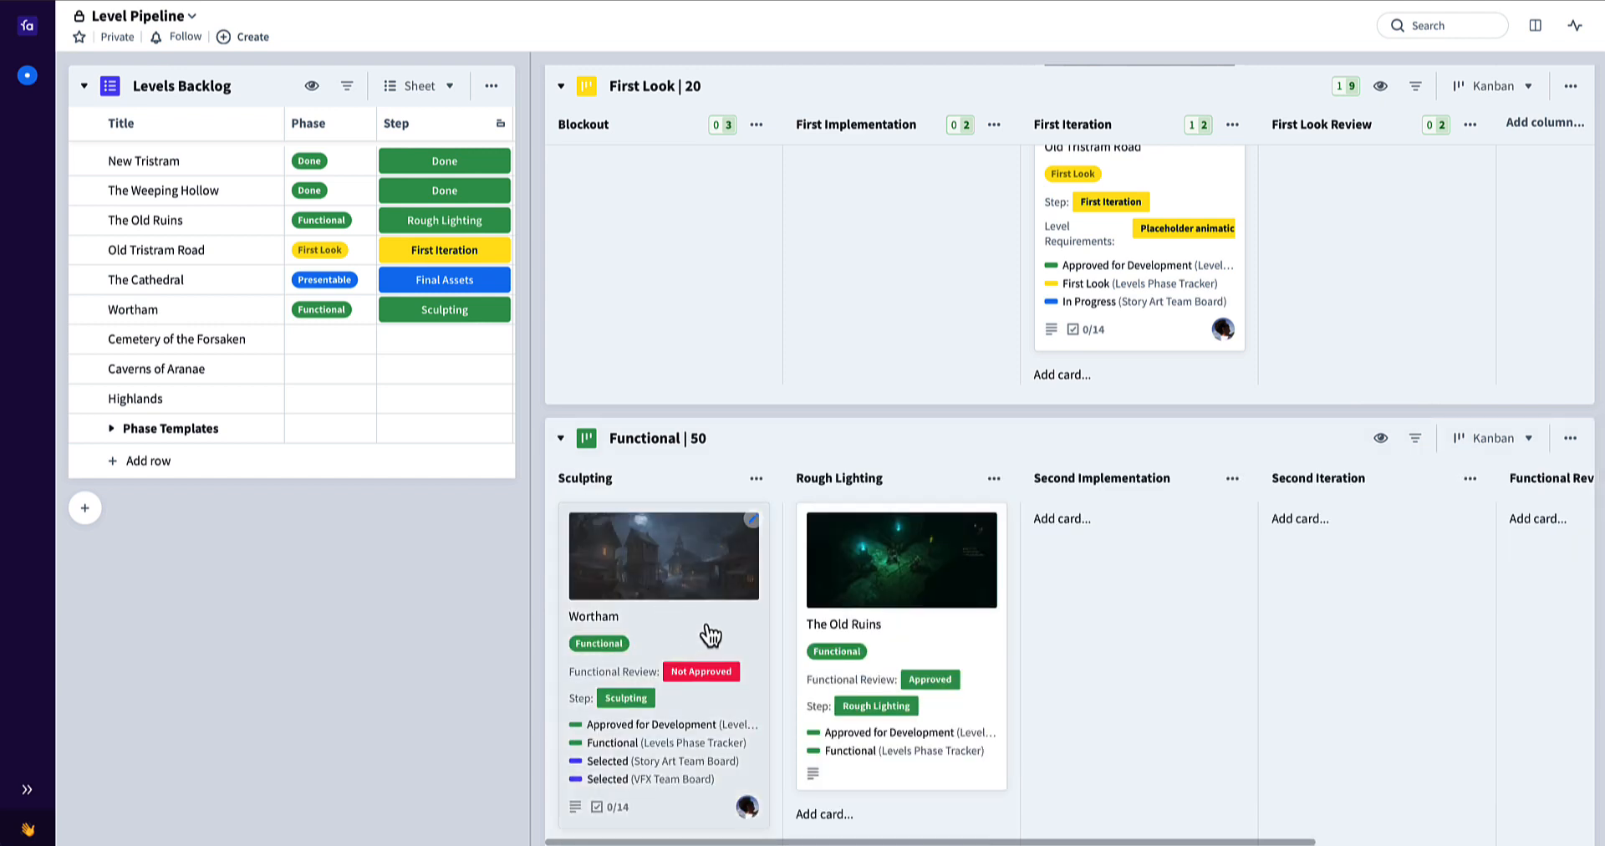
{"action": "mouse_move", "coordinate": [710, 635]}
{"action": "left_mouse_down"}
{"action": "mouse_move", "coordinate": [926, 594]}
{"action": "mouse_move", "coordinate": [1330, 558]}
{"action": "left_mouse_up"}
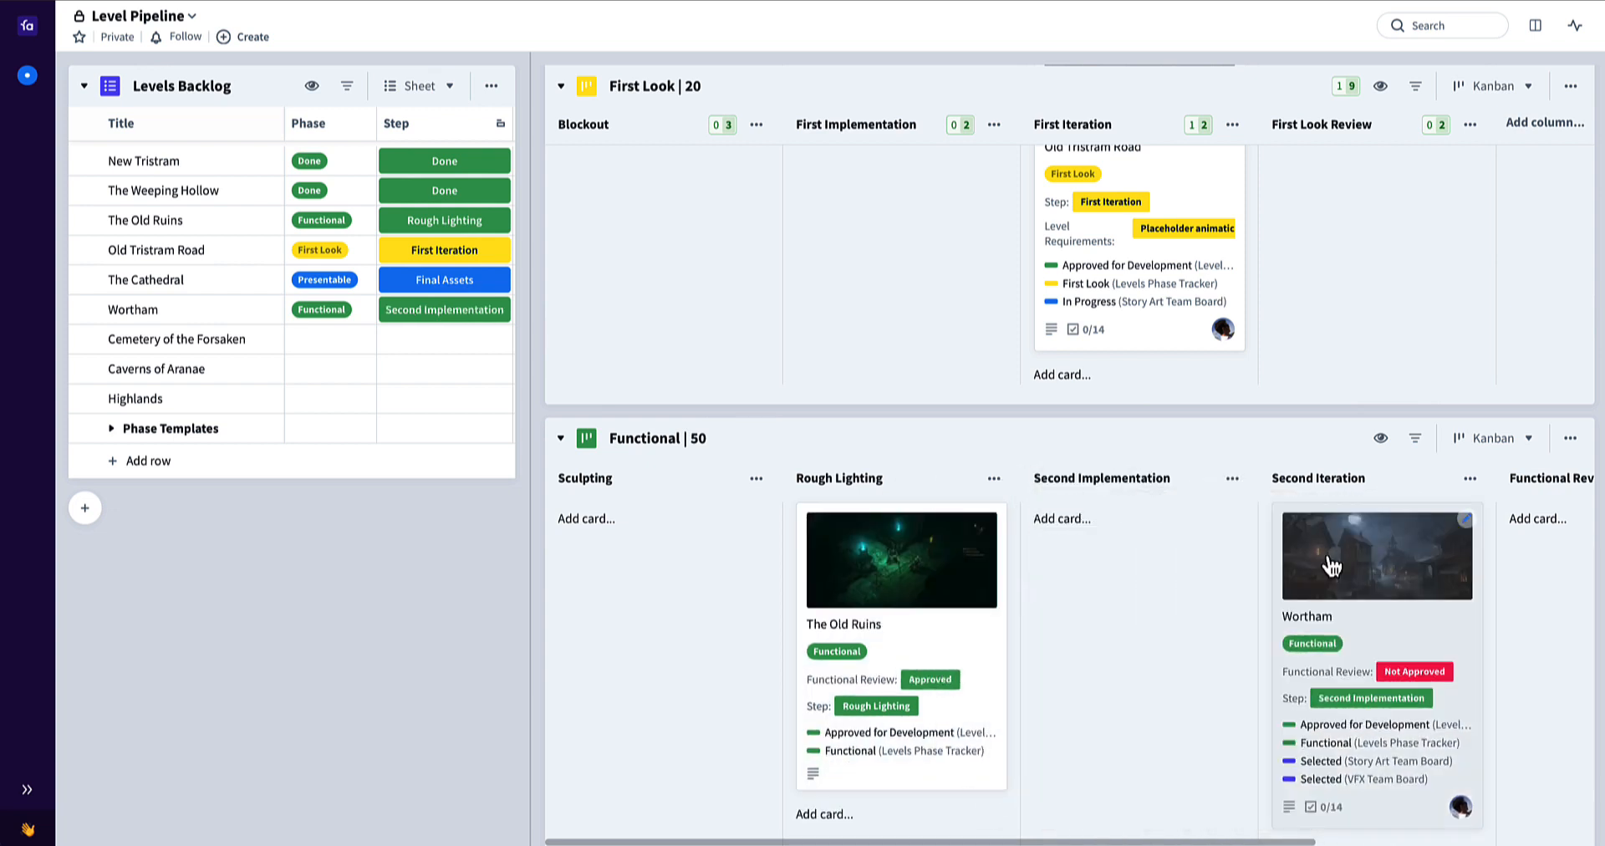
{"action": "scroll", "coordinate": [1325, 562], "scroll_direction": "right", "scroll_amount": 3}
{"action": "left_click_drag", "start_coordinate": [1217, 583], "coordinate": [1420, 570]}
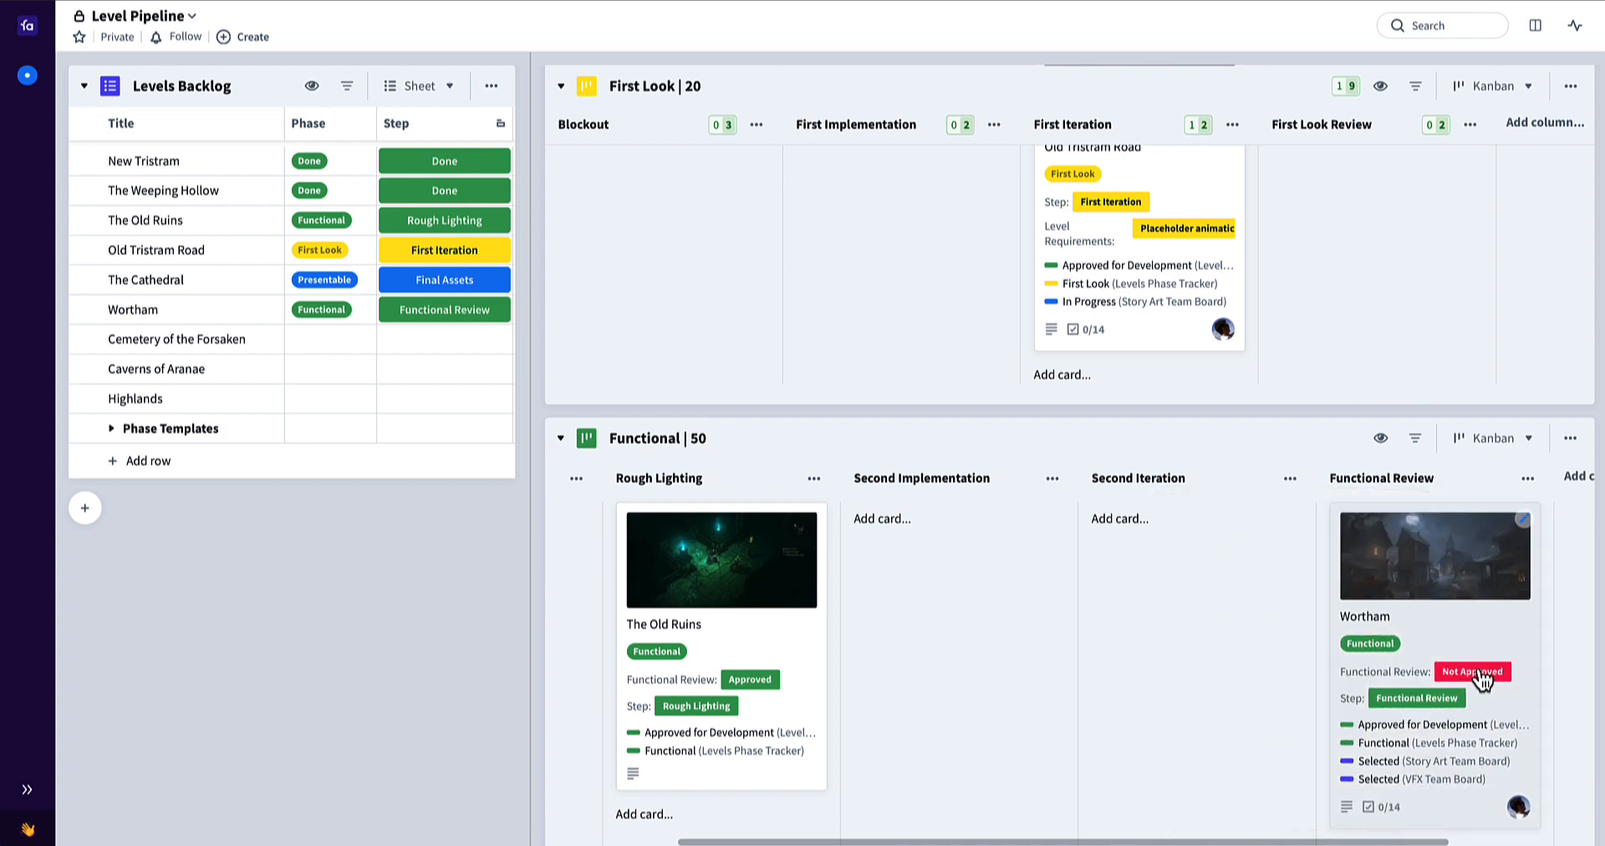
- Set the Functional Review of the Wortham card to Approved and close the card
{"action": "left_click", "coordinate": [1473, 641]}
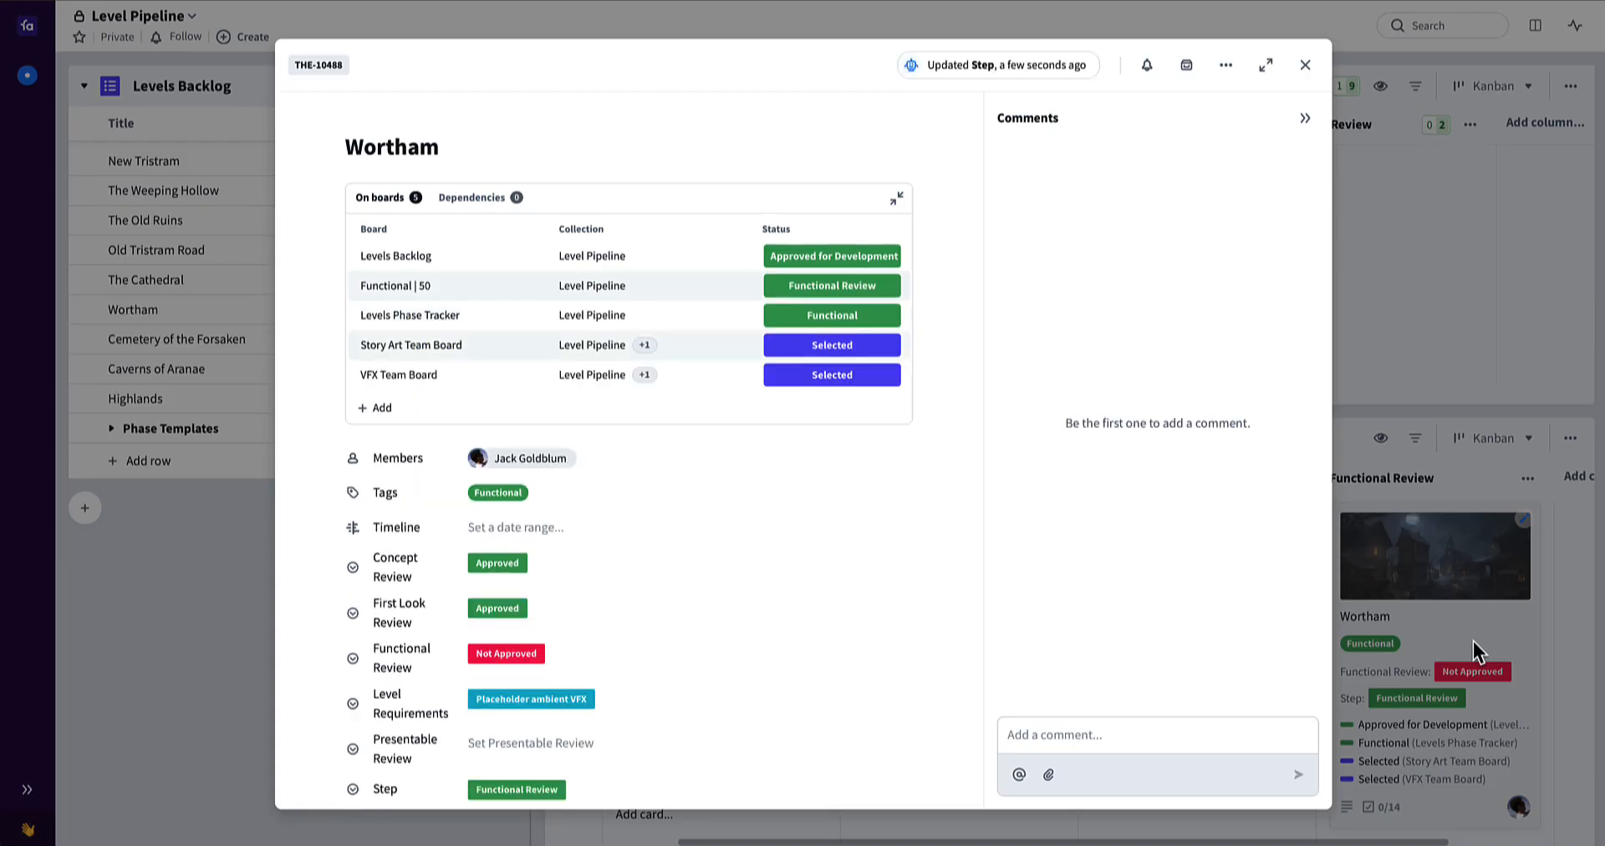
{"action": "left_click", "coordinate": [535, 652]}
{"action": "left_click", "coordinate": [515, 700]}
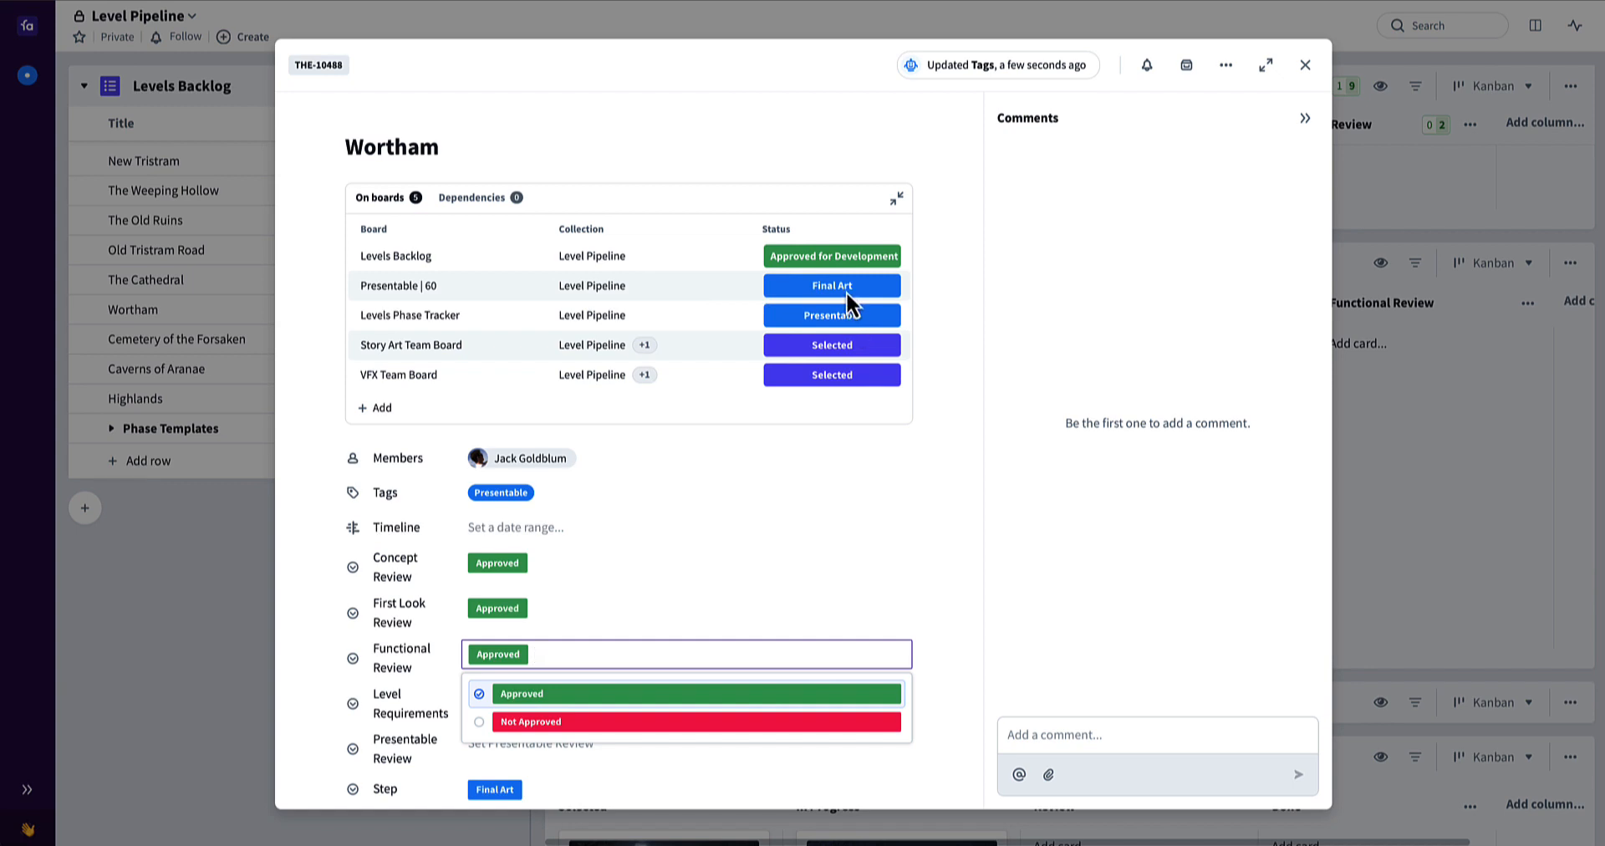
{"action": "left_click", "coordinate": [1307, 66]}
{"action": "left_click", "coordinate": [1305, 64]}
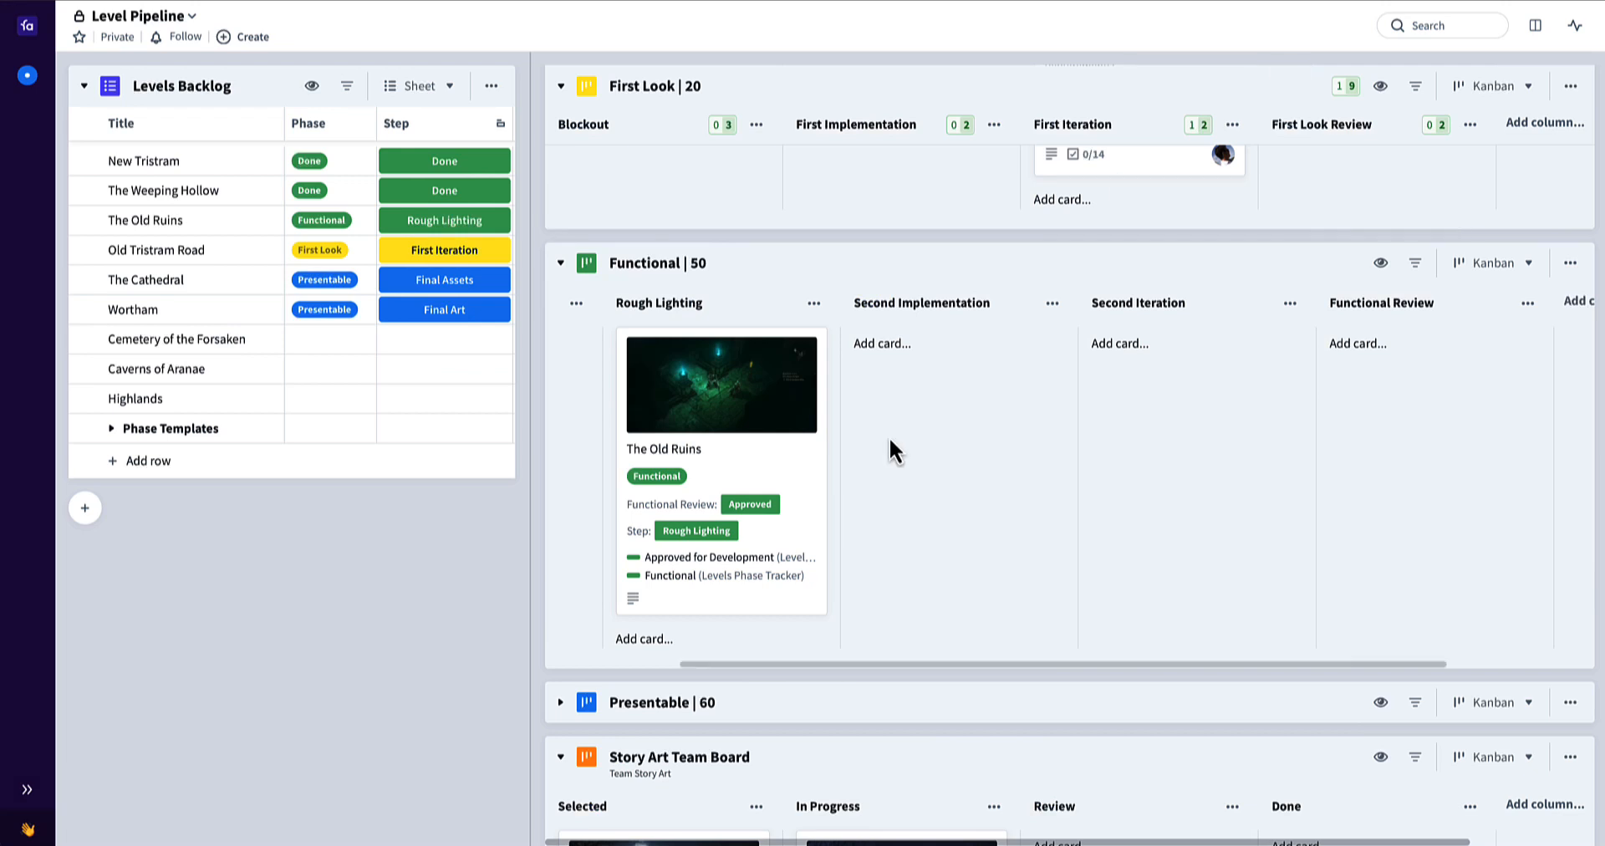
- Expand the Presentable | 60 board and move the Wortham card through Final Zone Streamer Pass to the Presentable Review column
{"action": "scroll", "coordinate": [889, 440], "scroll_direction": "down", "scroll_amount": 3}
{"action": "left_click", "coordinate": [560, 433]}
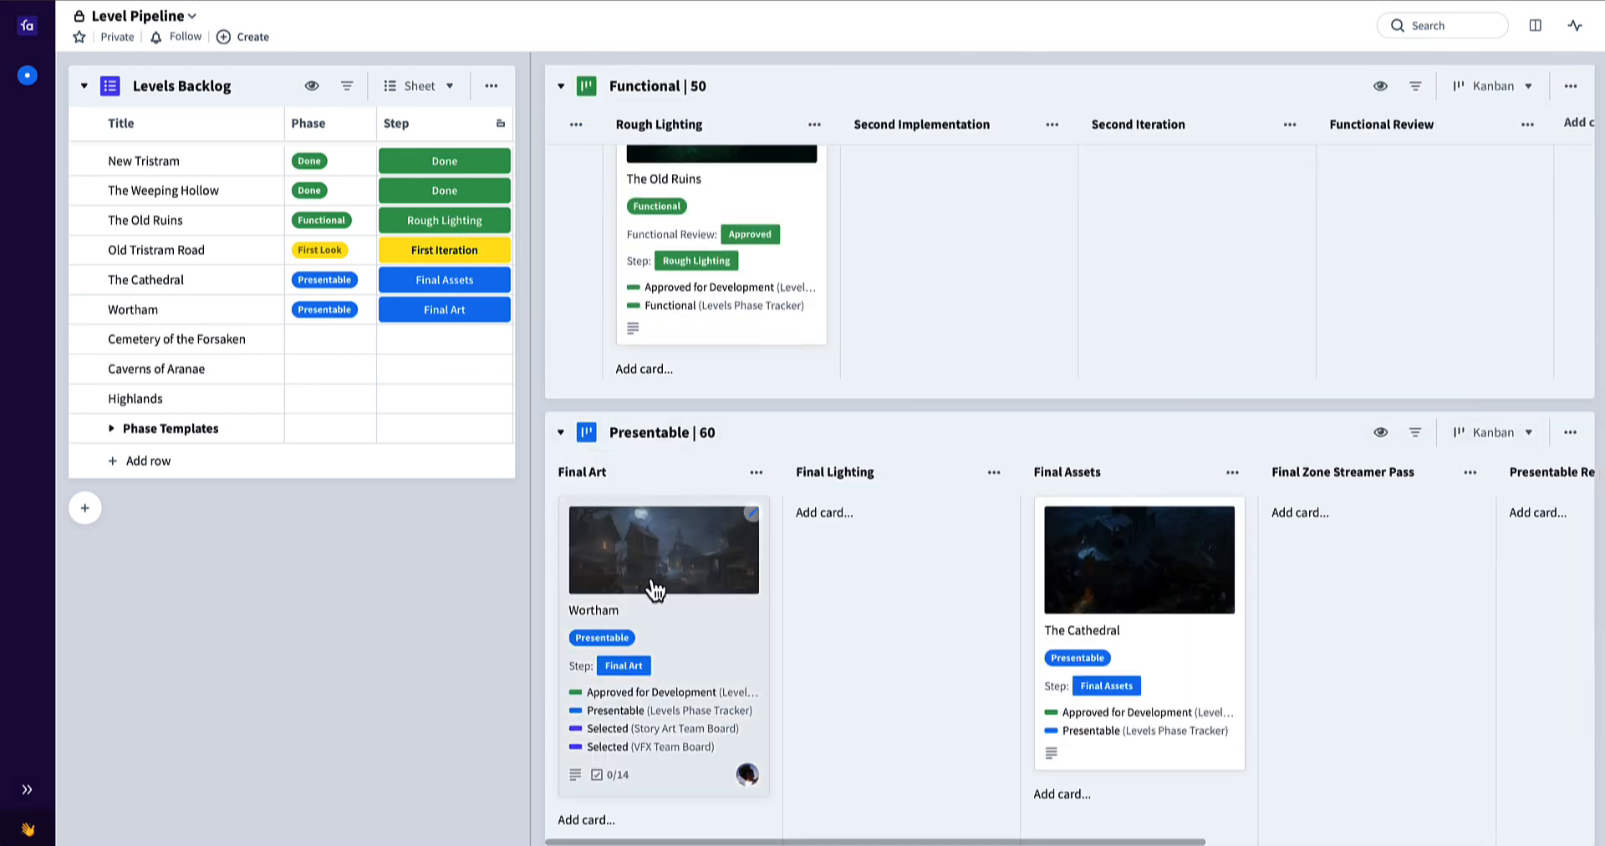
{"action": "left_click_drag", "start_coordinate": [649, 591], "coordinate": [1300, 587]}
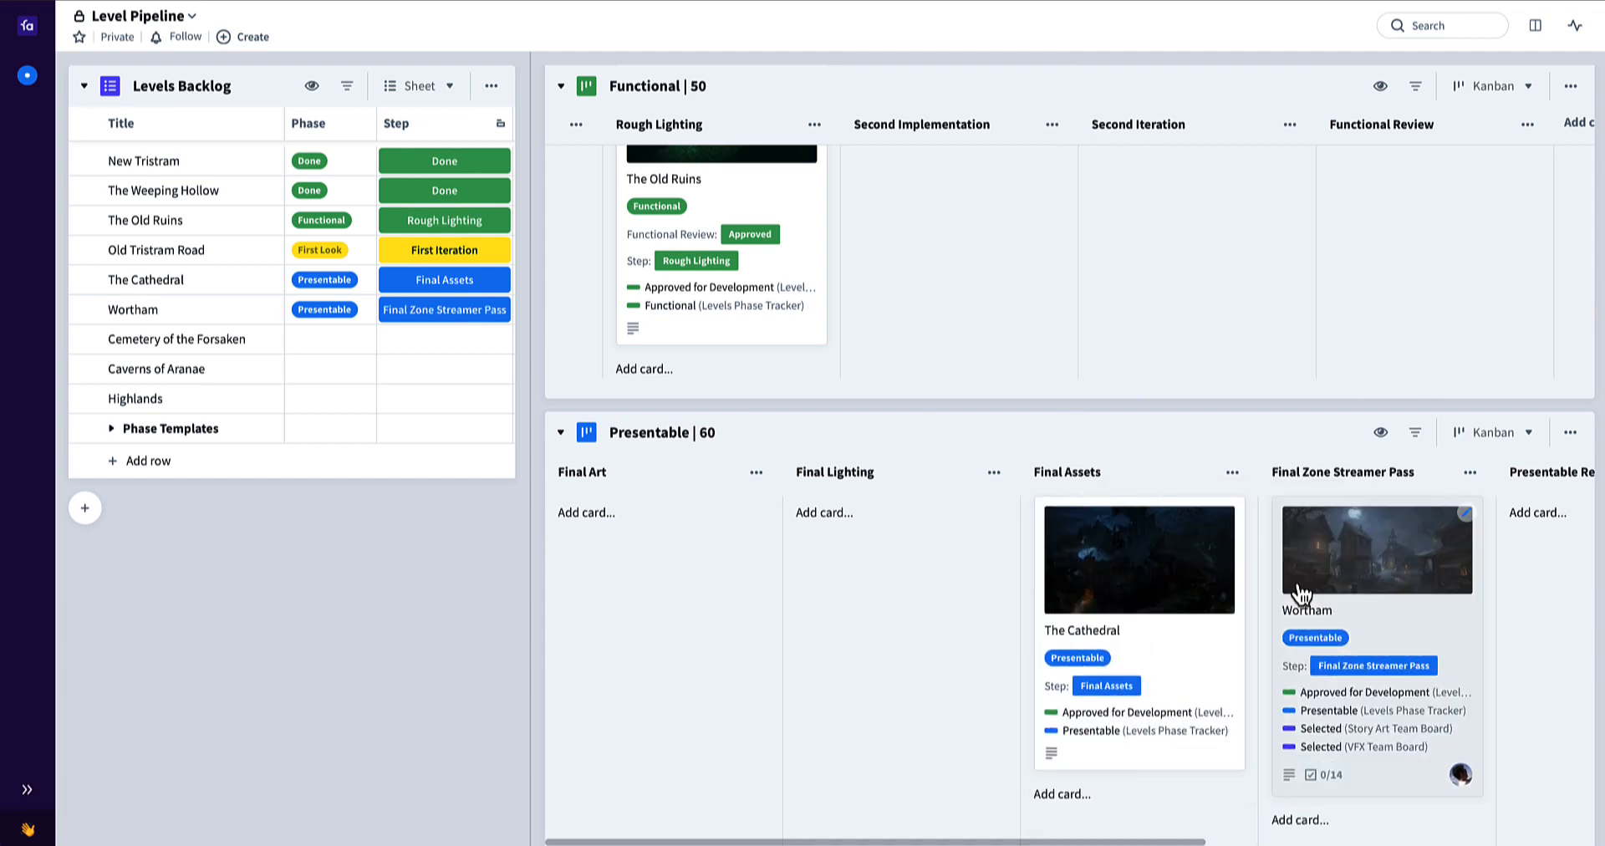
{"action": "scroll", "coordinate": [1300, 589], "scroll_direction": "right", "scroll_amount": 5}
{"action": "left_click_drag", "start_coordinate": [1221, 588], "coordinate": [1437, 572]}
{"action": "scroll", "coordinate": [1437, 577], "scroll_direction": "right", "scroll_amount": 5}
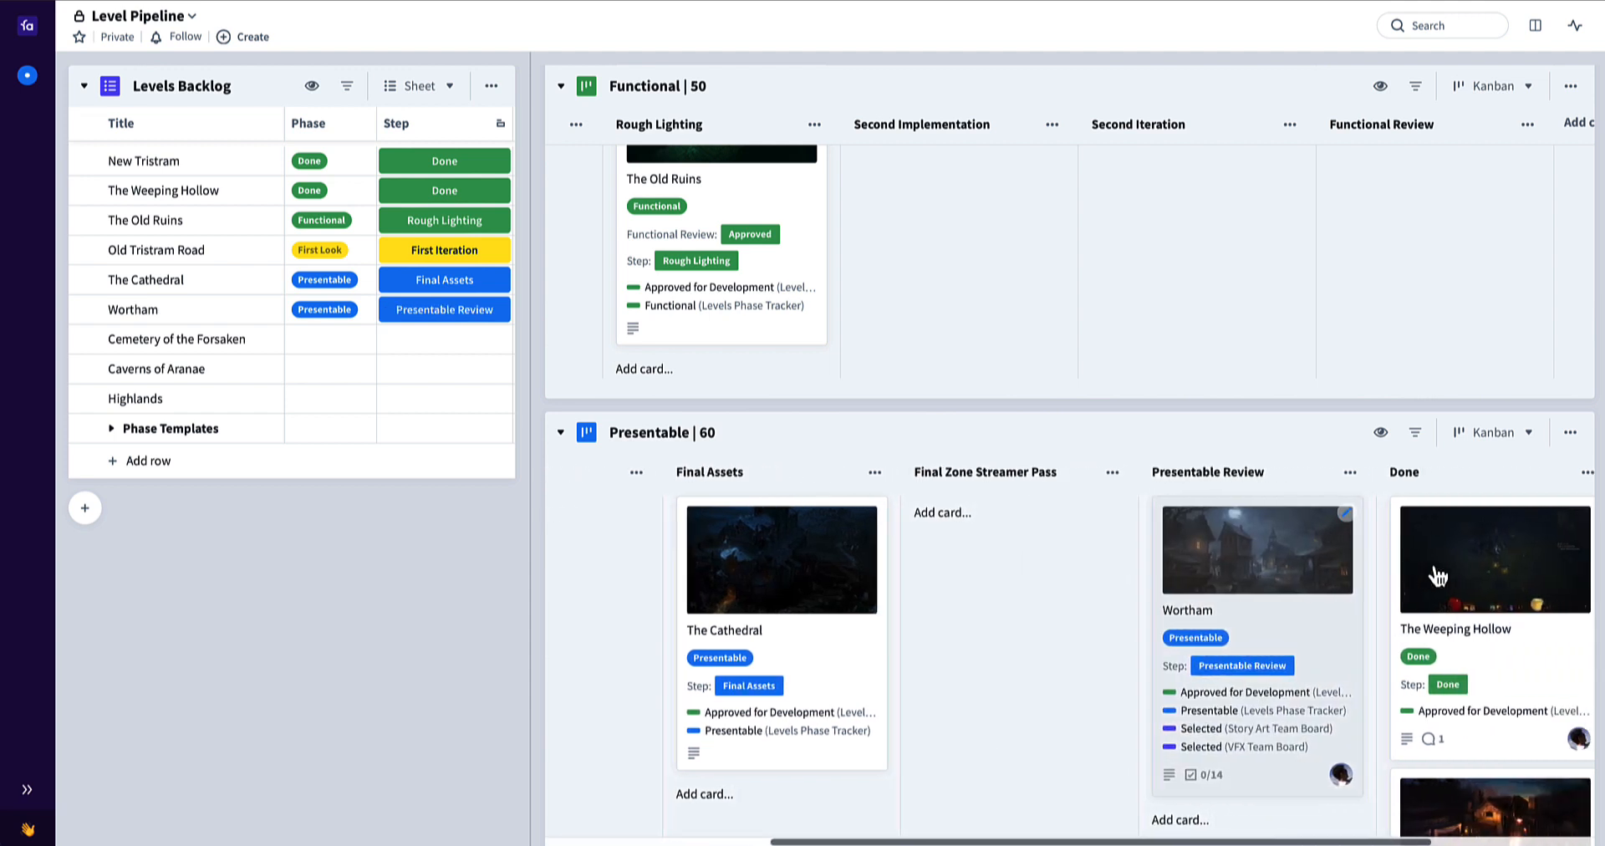
- Set the Presentable Review of the Wortham card to Approved and close the card
{"action": "left_click", "coordinate": [1234, 617]}
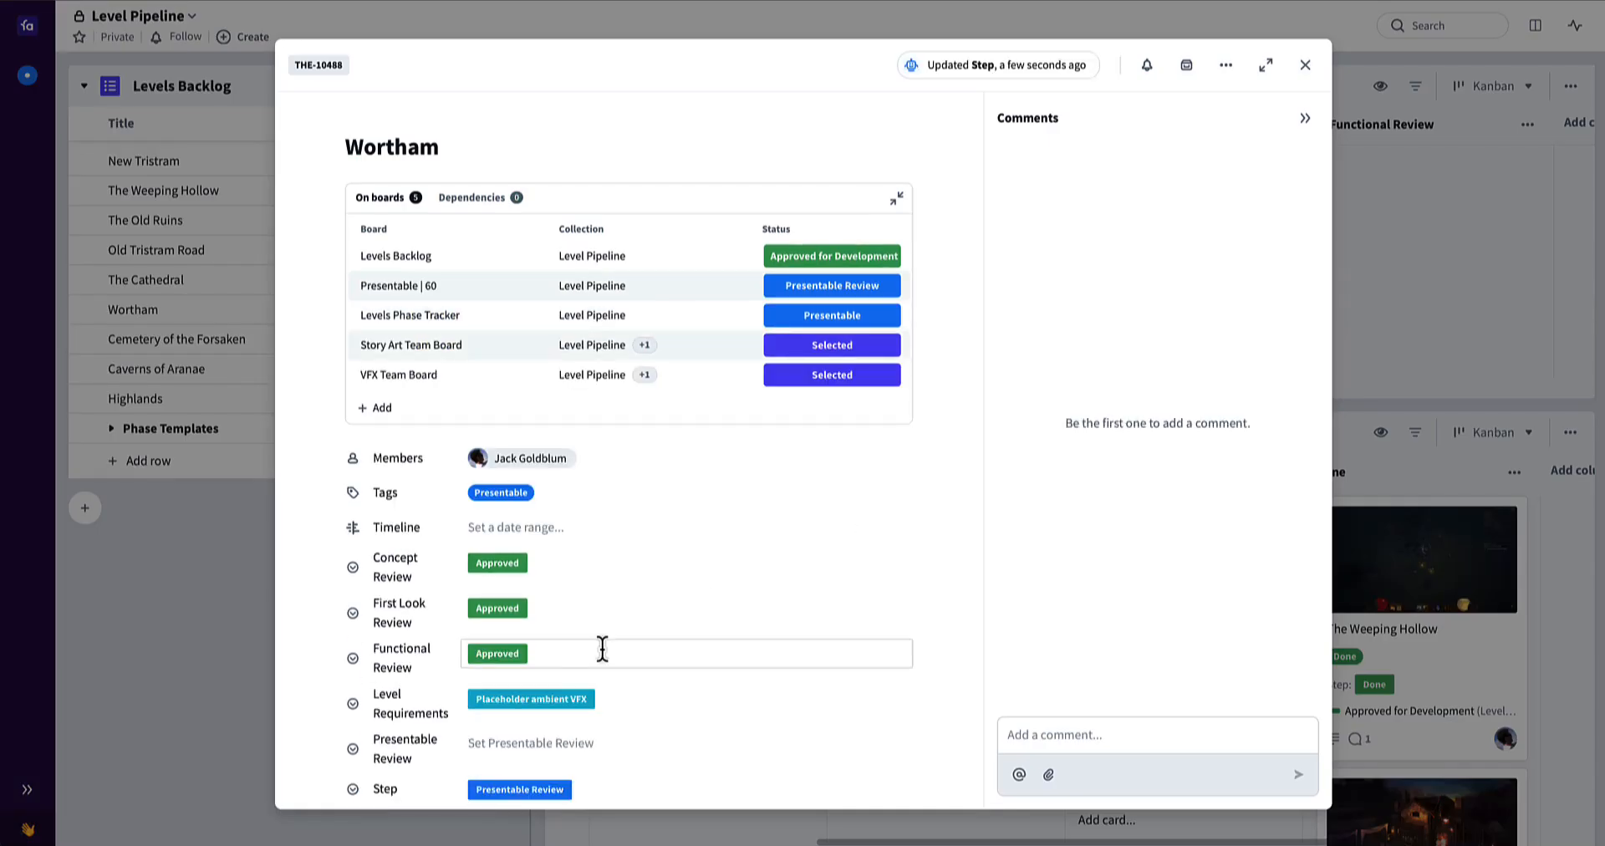
{"action": "left_click", "coordinate": [550, 653]}
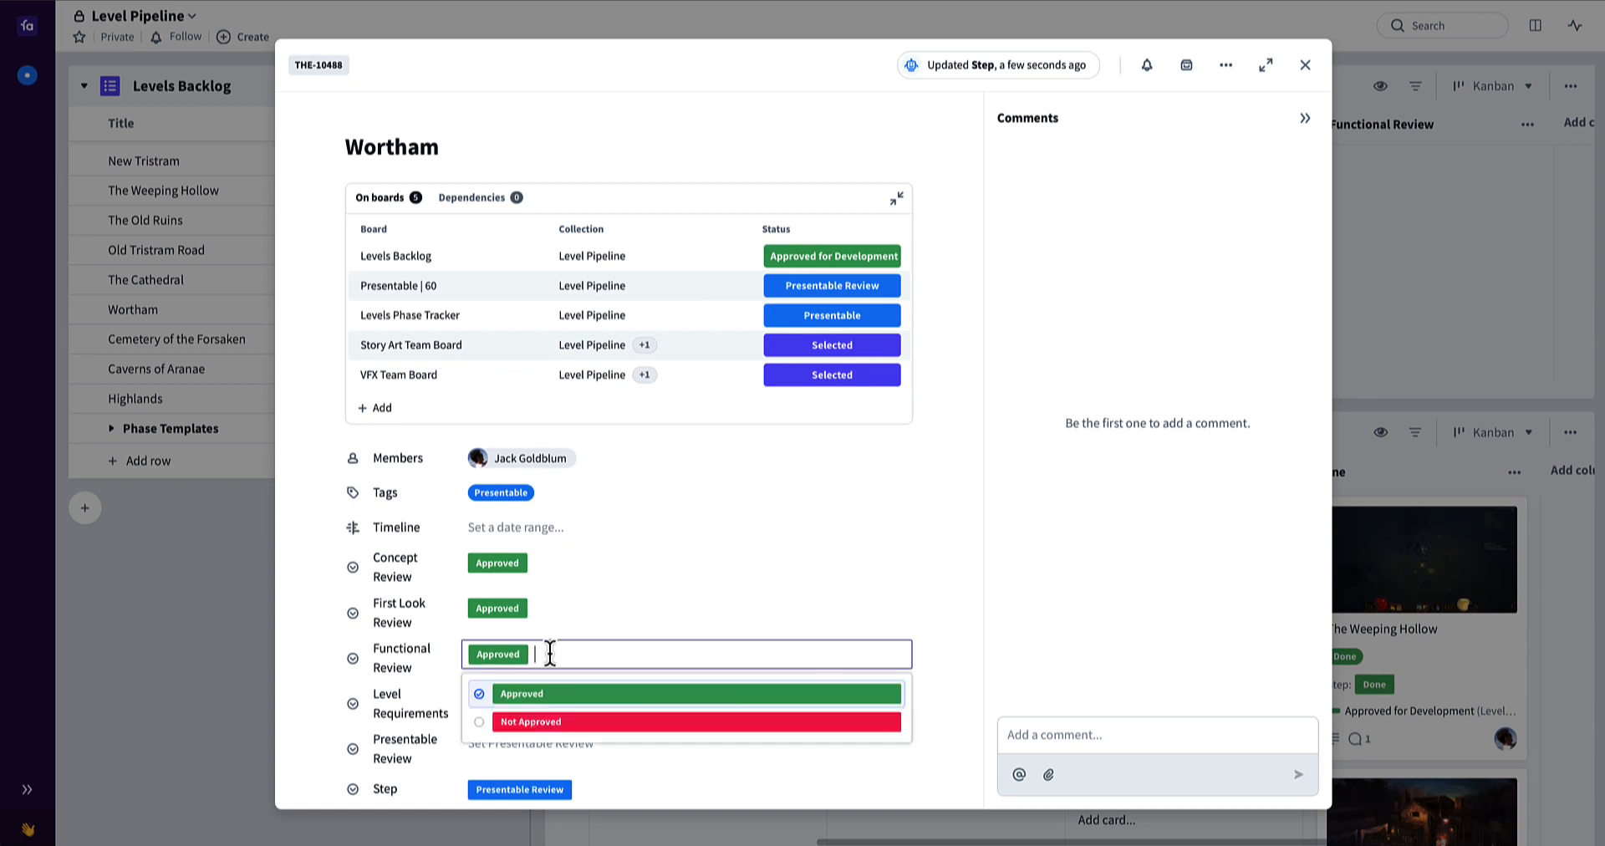
{"action": "left_click", "coordinate": [364, 746]}
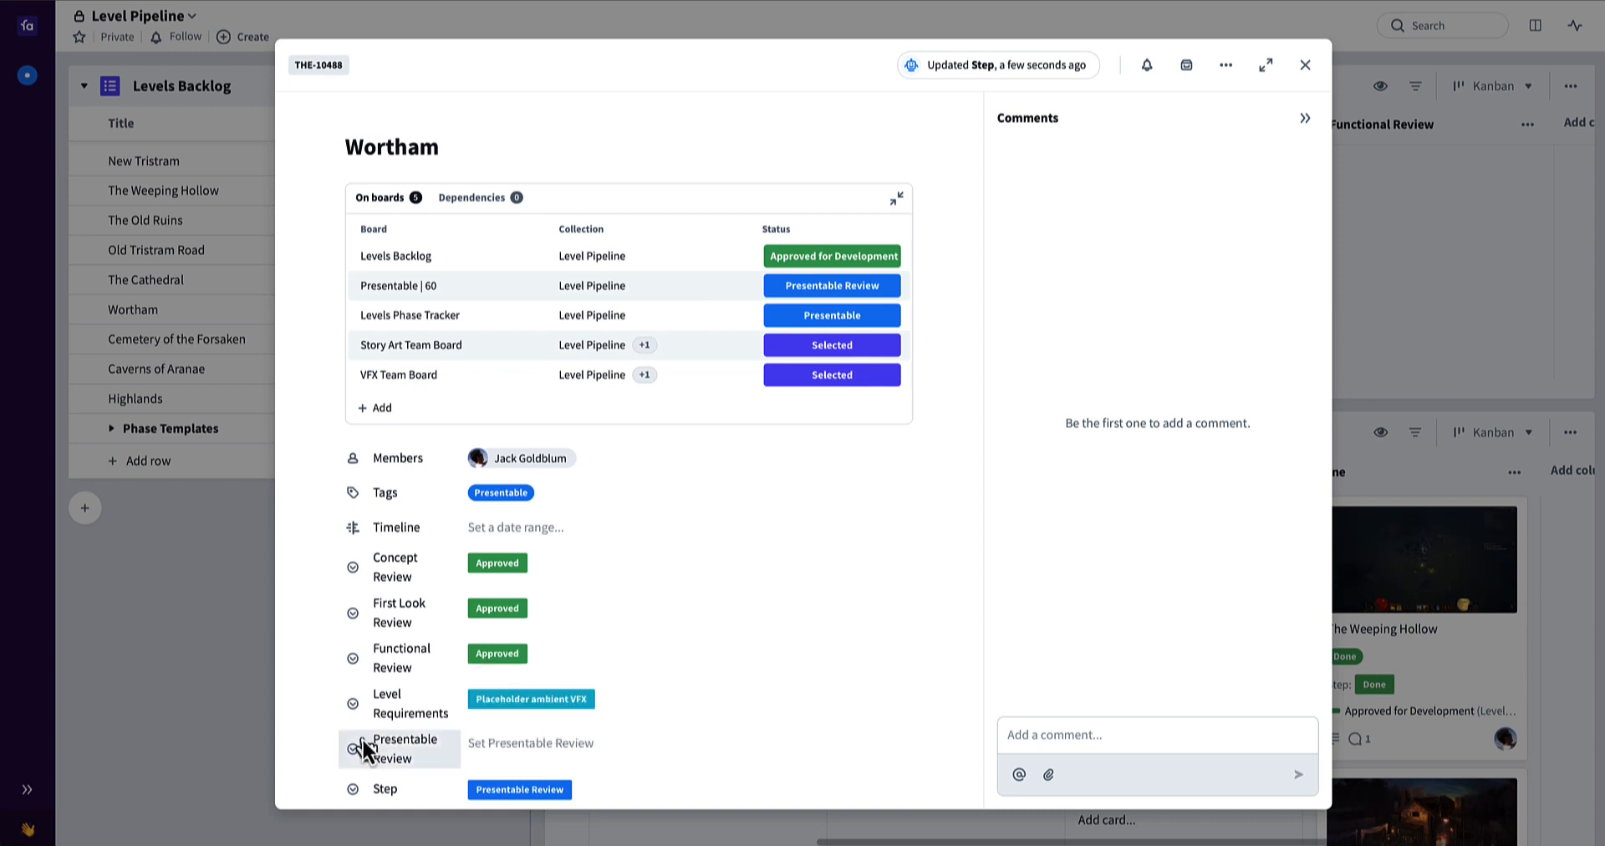
{"action": "left_click", "coordinate": [495, 742]}
{"action": "left_click", "coordinate": [543, 783]}
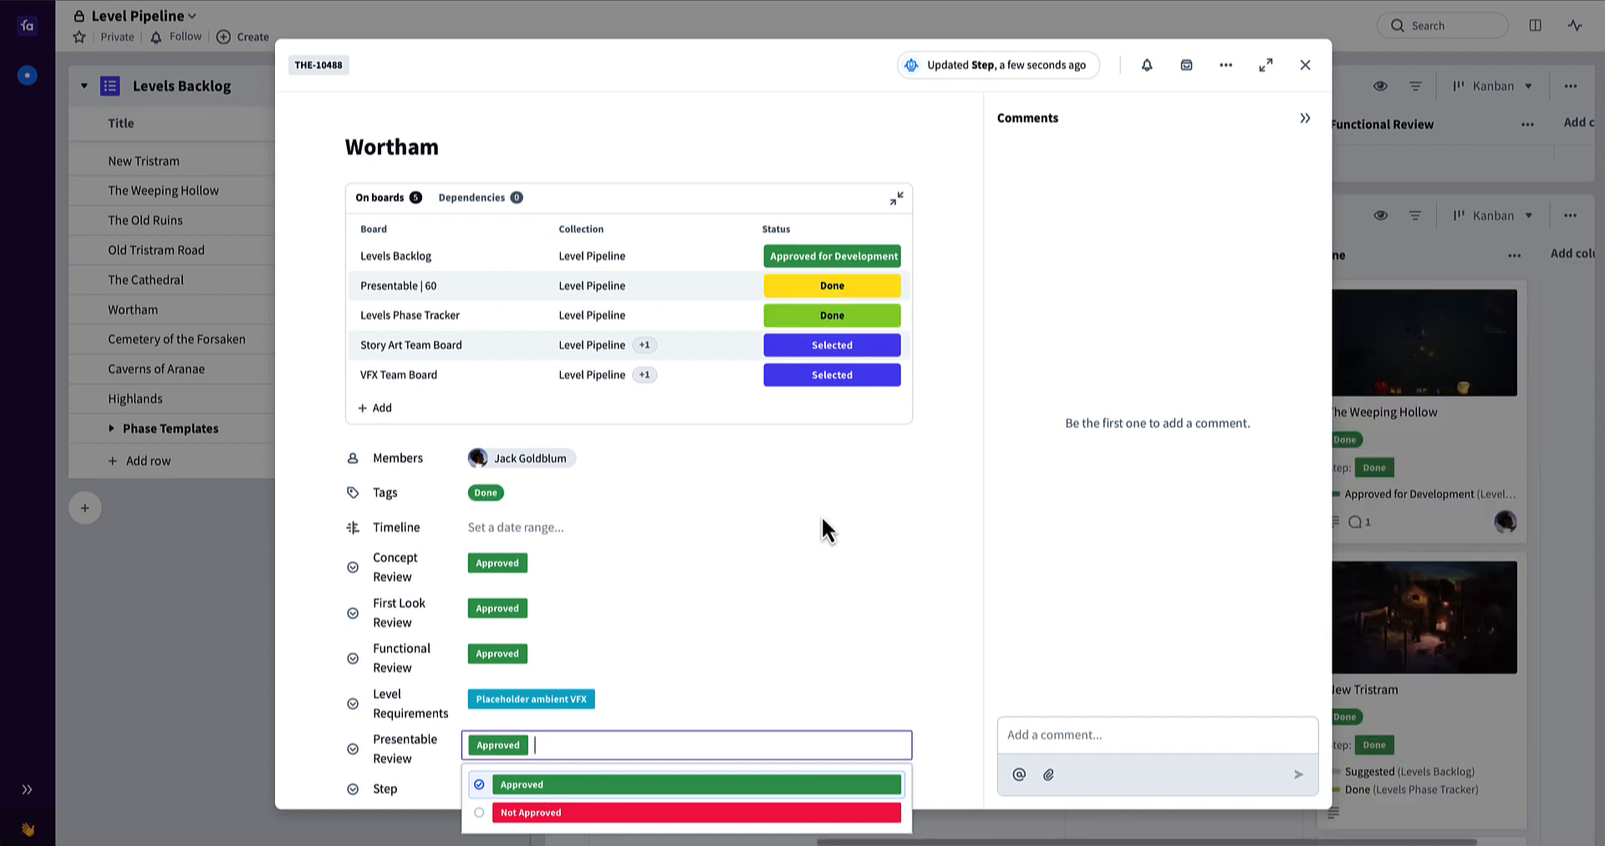
{"action": "left_click", "coordinate": [1304, 67]}
{"action": "left_click", "coordinate": [1304, 66]}
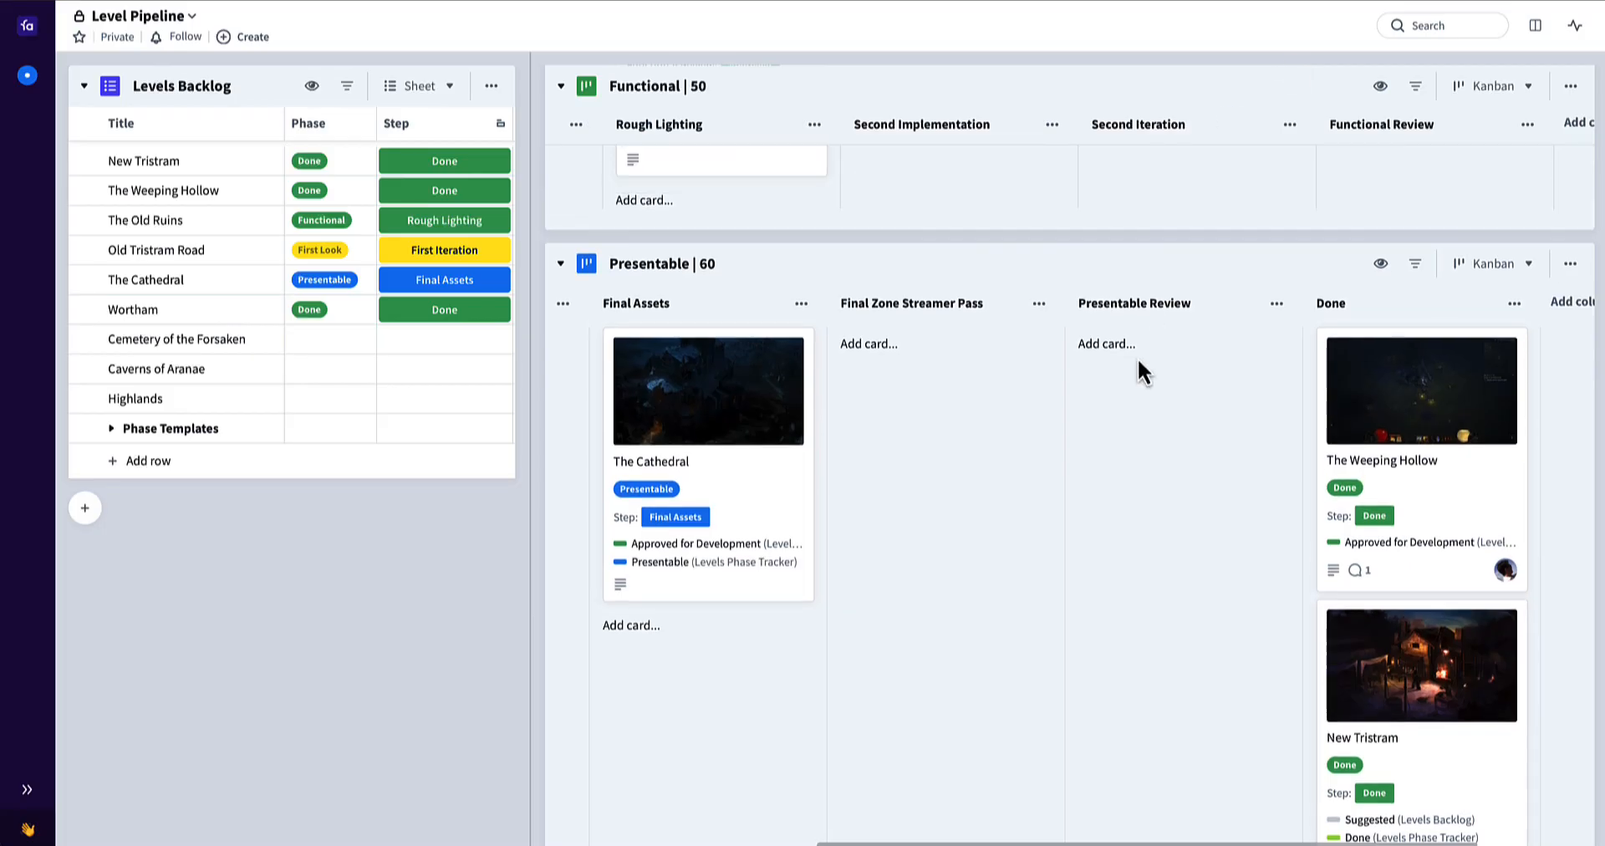
- Check the Wortham card in the Done column of the Levels Phase Tracker
{"action": "scroll", "coordinate": [1139, 368], "scroll_direction": "up", "scroll_amount": 10}
{"action": "scroll", "coordinate": [1139, 360], "scroll_direction": "up", "scroll_amount": 3}
{"action": "scroll", "coordinate": [1271, 313], "scroll_direction": "right", "scroll_amount": 3}
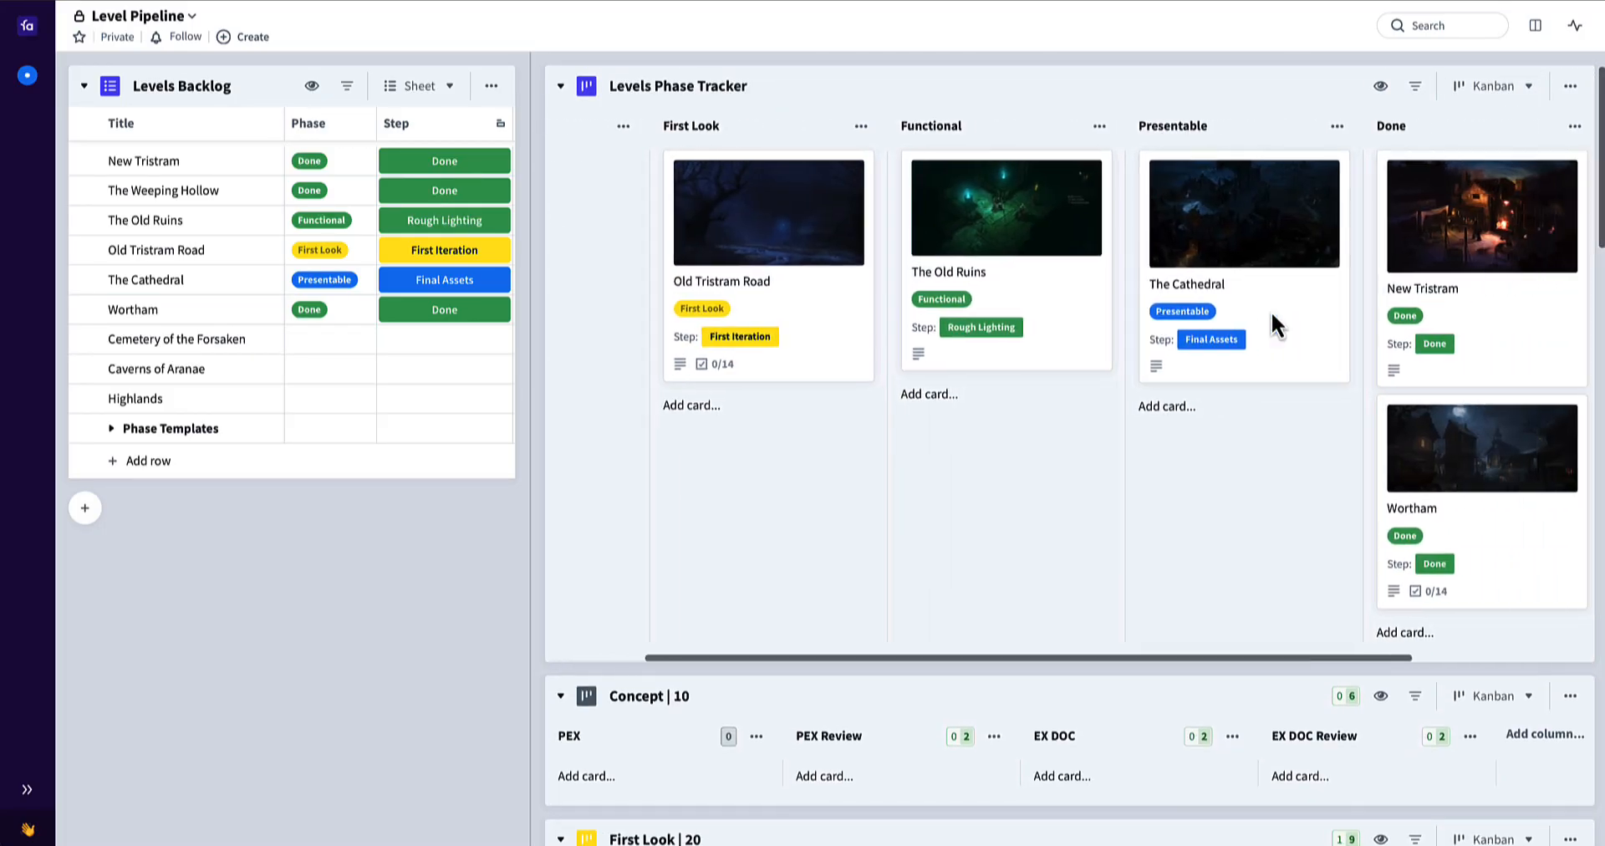